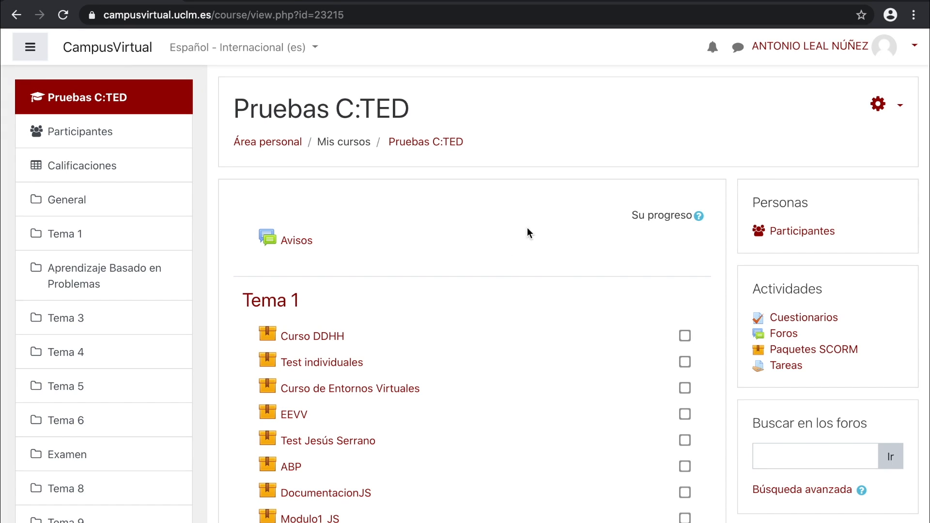
Step: Open the question bank of the course Pruebas C:TED and show the category "Ejemplos de pregunta"
{"action": "left_click", "coordinate": [889, 105]}
{"action": "left_click", "coordinate": [871, 332]}
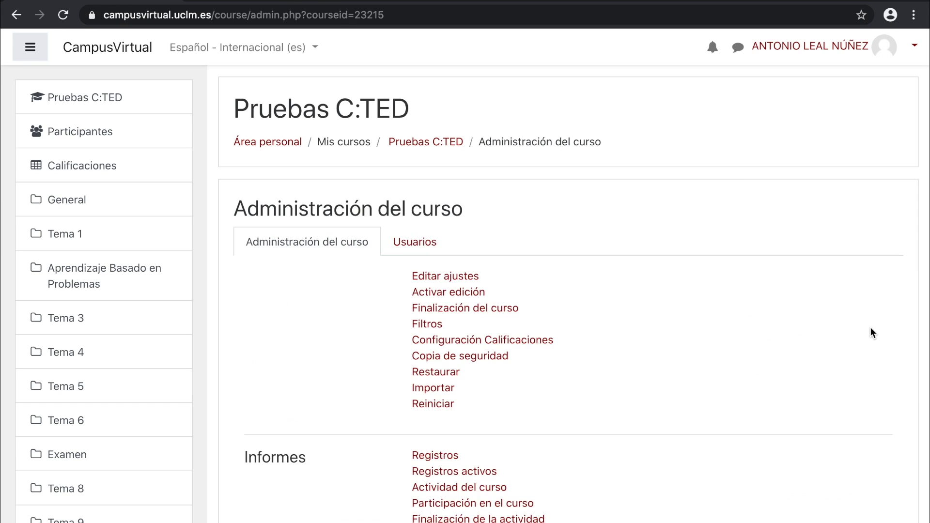
{"action": "scroll", "coordinate": [868, 326], "scroll_direction": "down", "scroll_amount": 4}
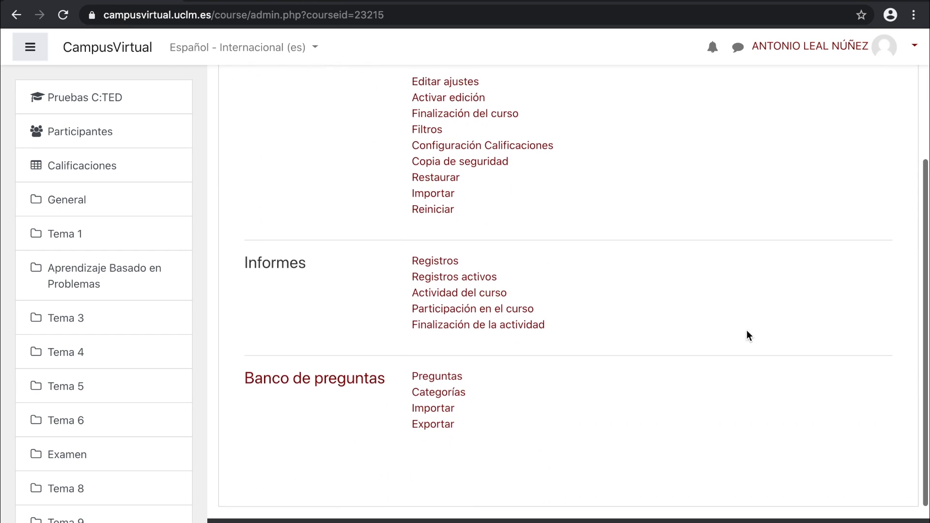
{"action": "left_click", "coordinate": [381, 385]}
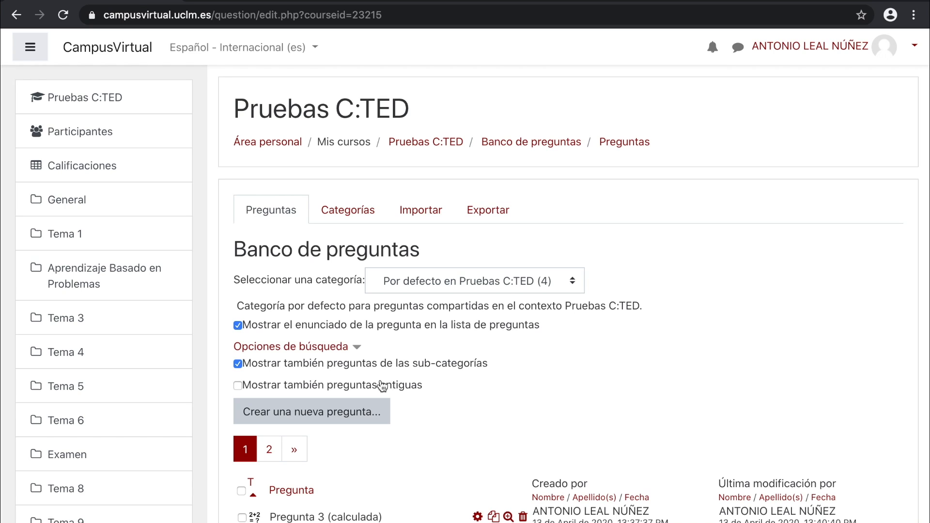
{"action": "left_click", "coordinate": [575, 285]}
{"action": "left_click", "coordinate": [560, 295]}
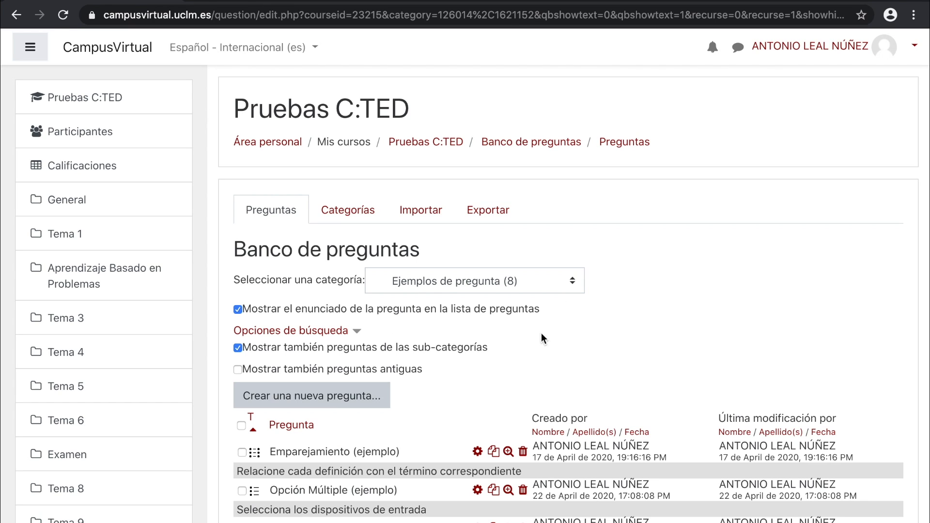
Step: Start a new question of the type "Calculada simple" in this category
{"action": "left_click", "coordinate": [382, 403]}
{"action": "left_click", "coordinate": [421, 334]}
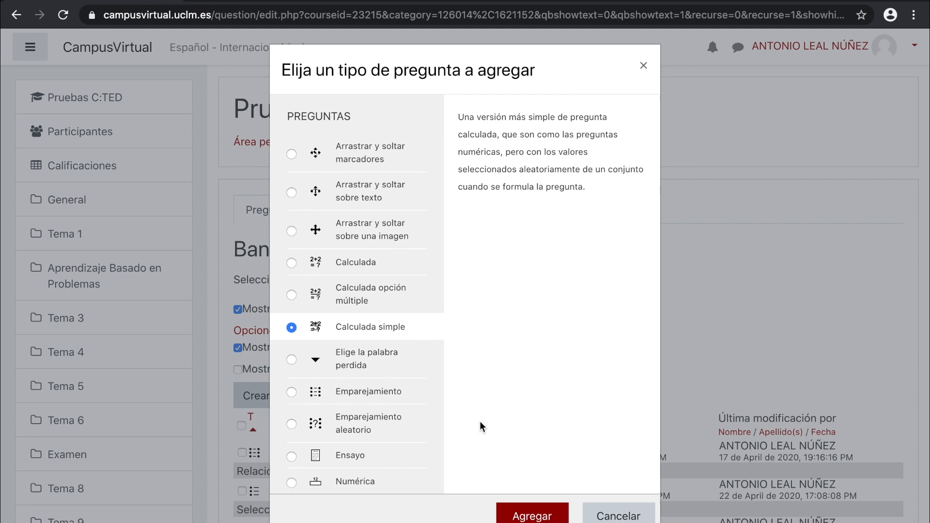
{"action": "left_click", "coordinate": [563, 518]}
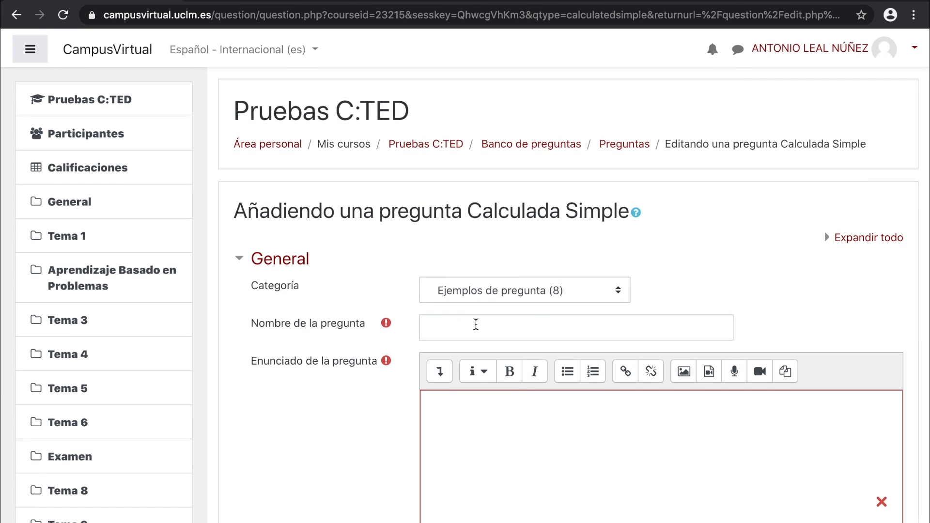
Step: Name the question "Calculada Simple (ejemplo)"
{"action": "left_click", "coordinate": [472, 326]}
{"action": "type", "text": "Calculad"}
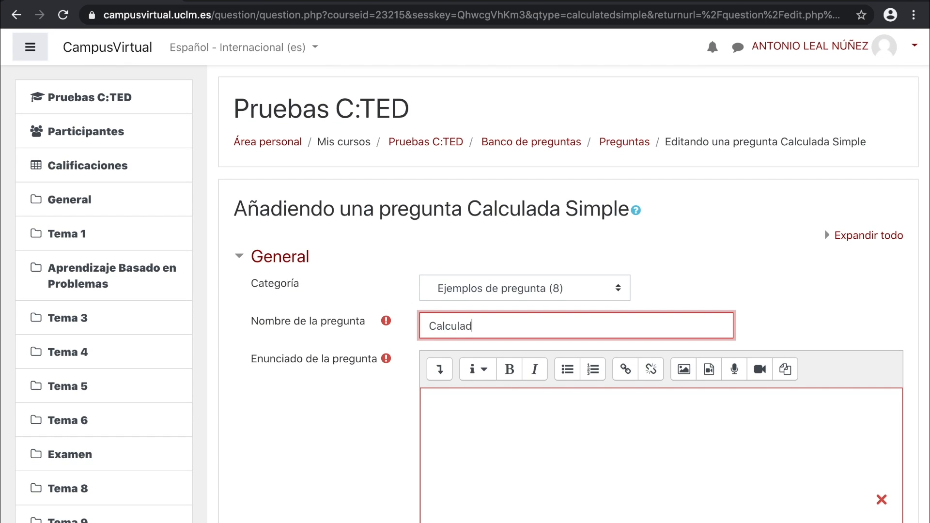
{"action": "type", "text": "a Simple (ejemplo)"}
Step: Enter the question text "¿Cuál es la superficie de un triángulo con una base de {b} metros y una altura de {a} metros?"
{"action": "left_click", "coordinate": [431, 401]}
{"action": "type", "text": "¿Cuál es la superficie de un triángulo con una base d"}
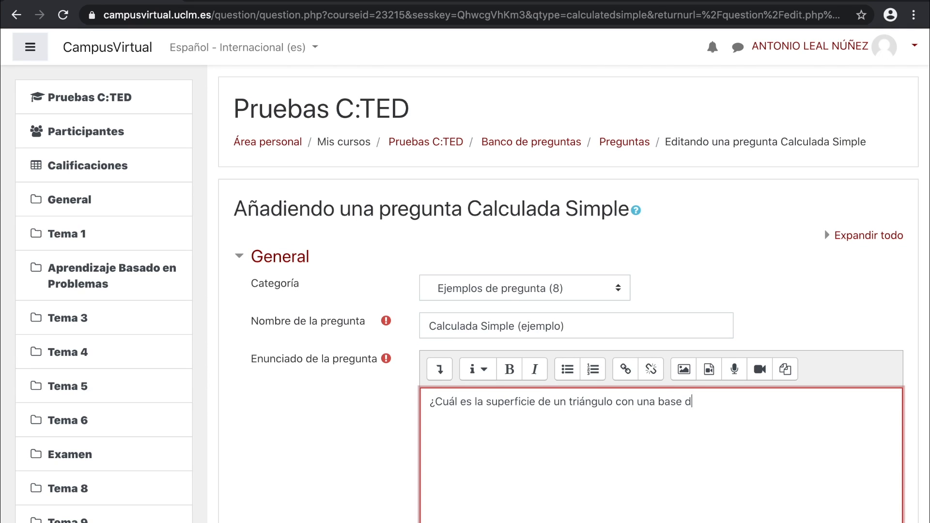
{"action": "type", "text": "e {b} metros y una altura de "}
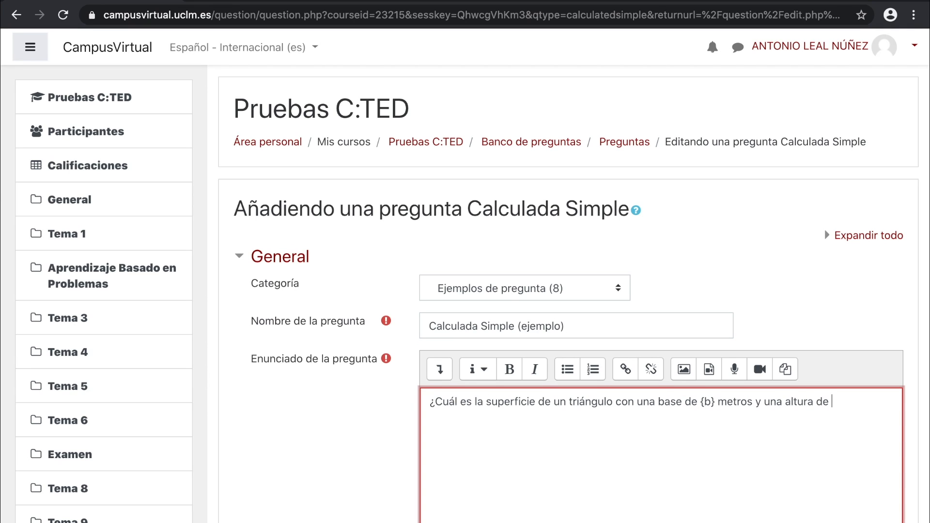
{"action": "type", "text": "{a} metros?"}
{"action": "left_click_drag", "start_coordinate": [701, 401], "coordinate": [716, 403]}
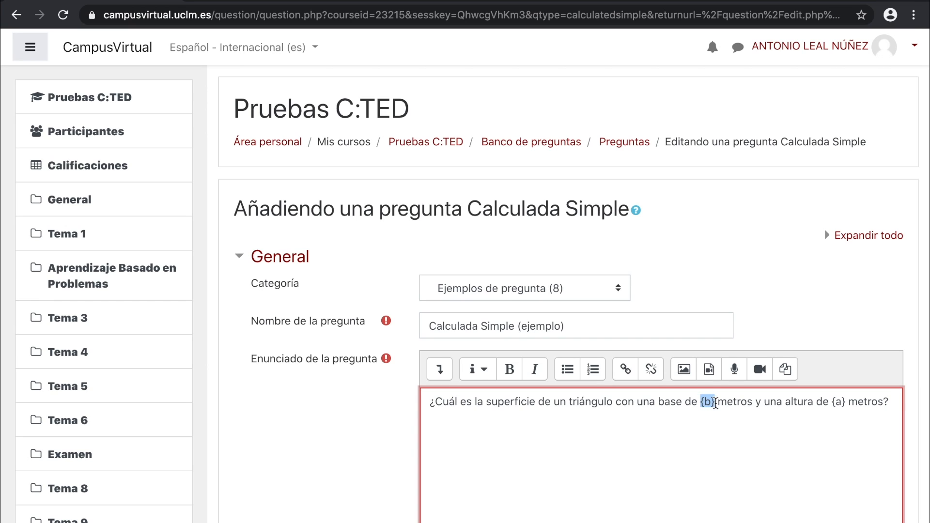
{"action": "left_click_drag", "start_coordinate": [831, 401], "coordinate": [846, 403]}
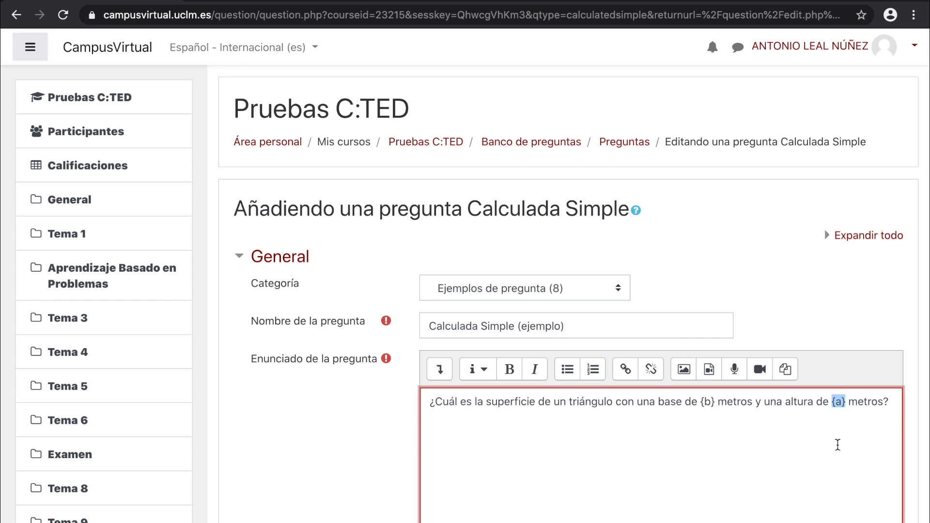
{"action": "left_click", "coordinate": [838, 445]}
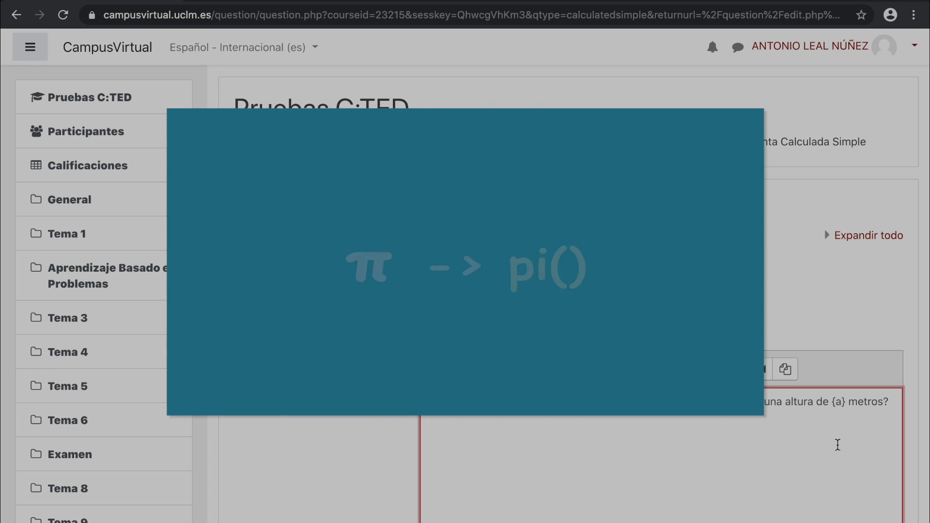
Step: Keep the default mark at 1 and enter the general feedback "Este examen tiene como objetivo que compruebes tus conocimientos y no contará para la nota final"
{"action": "scroll", "coordinate": [837, 445], "scroll_direction": "down", "scroll_amount": 3}
{"action": "scroll", "coordinate": [836, 445], "scroll_direction": "down", "scroll_amount": 4}
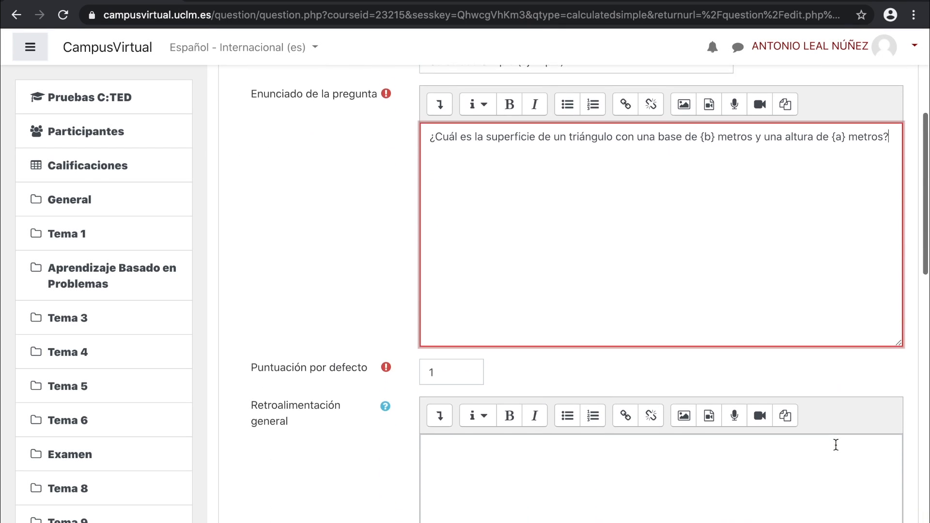
{"action": "left_click_drag", "start_coordinate": [249, 286], "coordinate": [339, 290]}
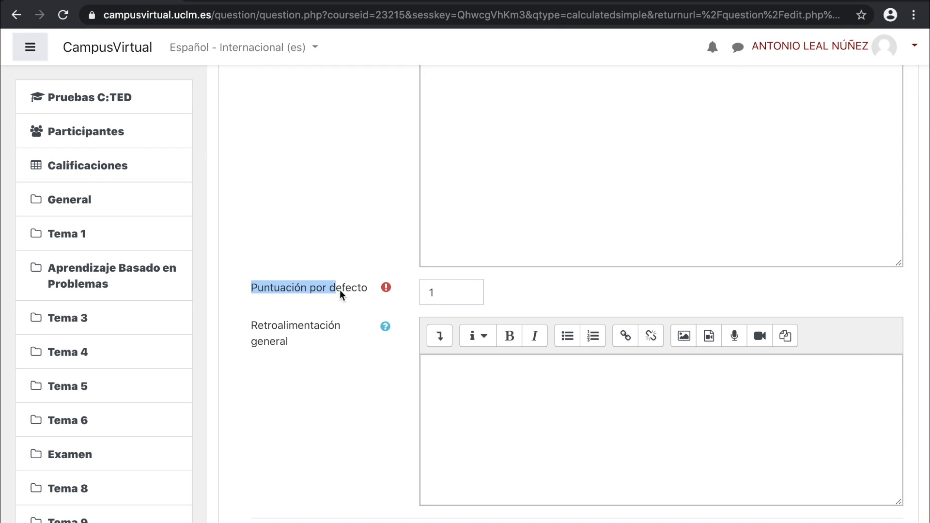
{"action": "double_click", "coordinate": [462, 295]}
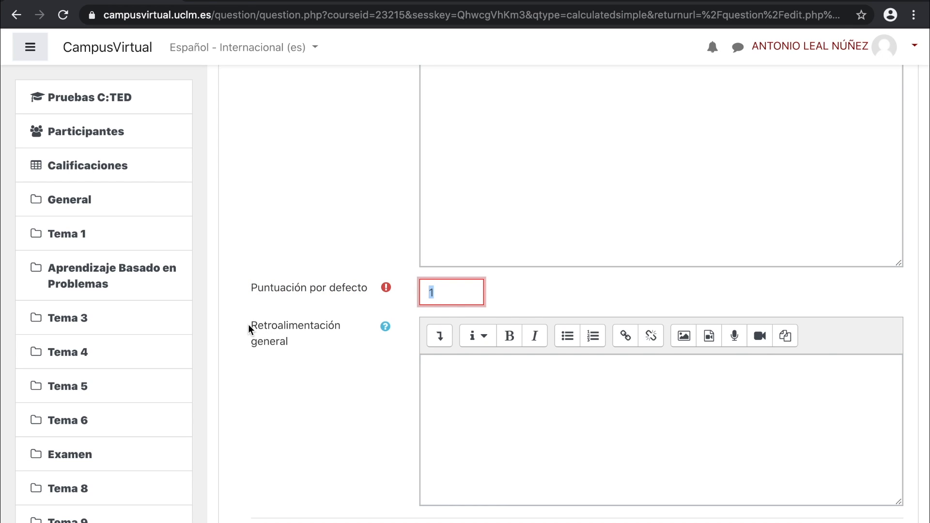
{"action": "left_click_drag", "start_coordinate": [248, 324], "coordinate": [308, 339]}
{"action": "left_click", "coordinate": [443, 368]}
{"action": "type", "text": "Este examen tiene como objetivo que compruebes tus conocimie"}
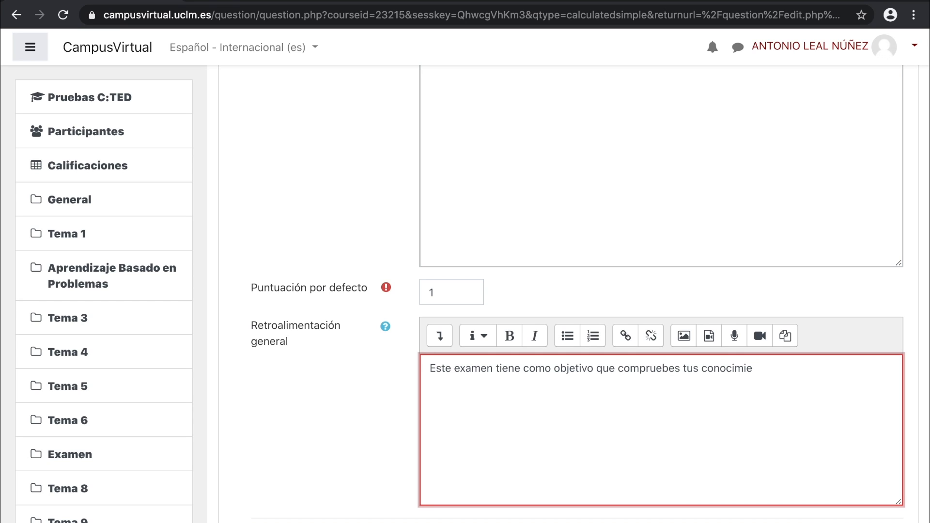
{"action": "type", "text": "ntos y no contará para la nota final"}
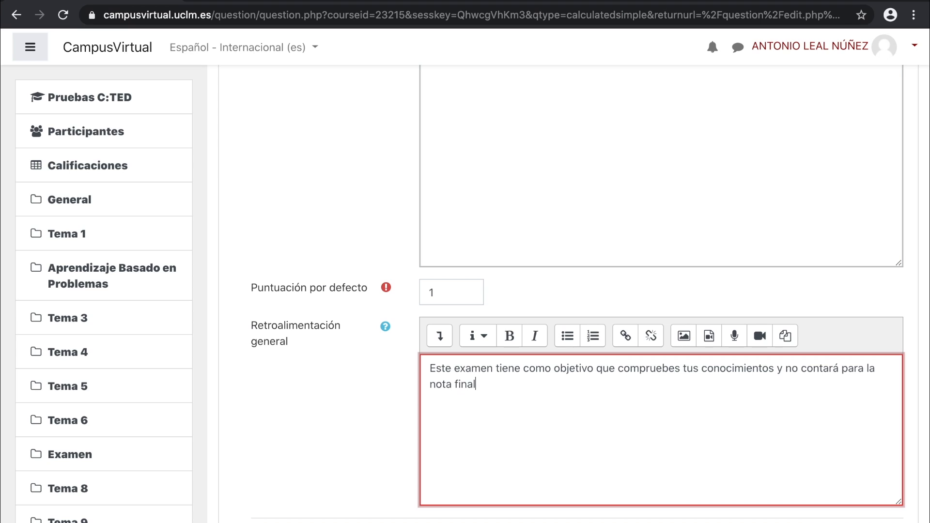
Step: Set the formula for answer 1 to ({b}*{a})/2 and give it a grade of 100%
{"action": "scroll", "coordinate": [451, 359], "scroll_direction": "down", "scroll_amount": 5}
{"action": "left_click_drag", "start_coordinate": [253, 305], "coordinate": [368, 307]}
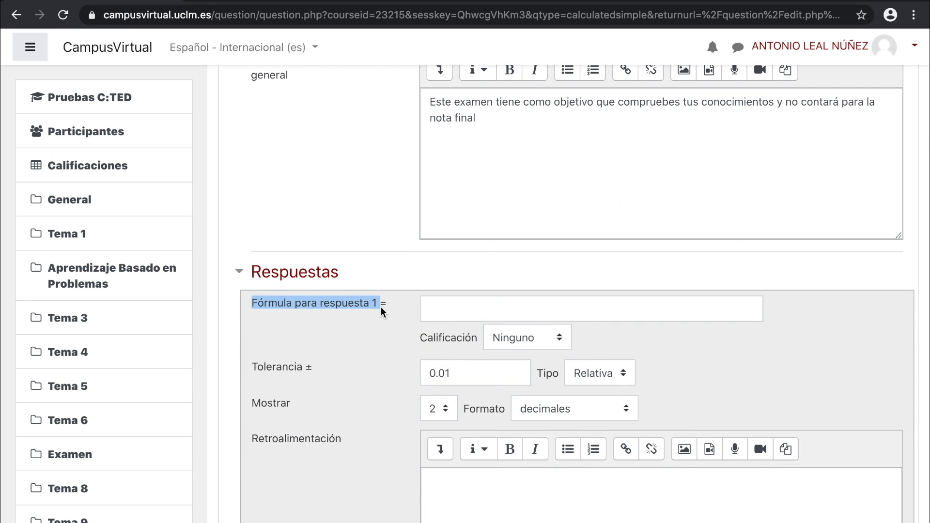
{"action": "left_click", "coordinate": [448, 311]}
{"action": "type", "text": "({b}"}
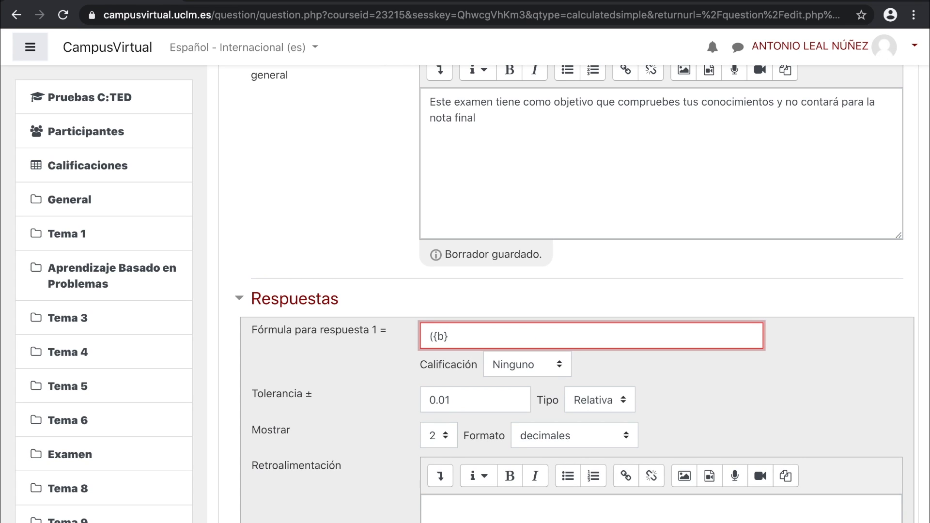
{"action": "type", "text": "*{a})/2"}
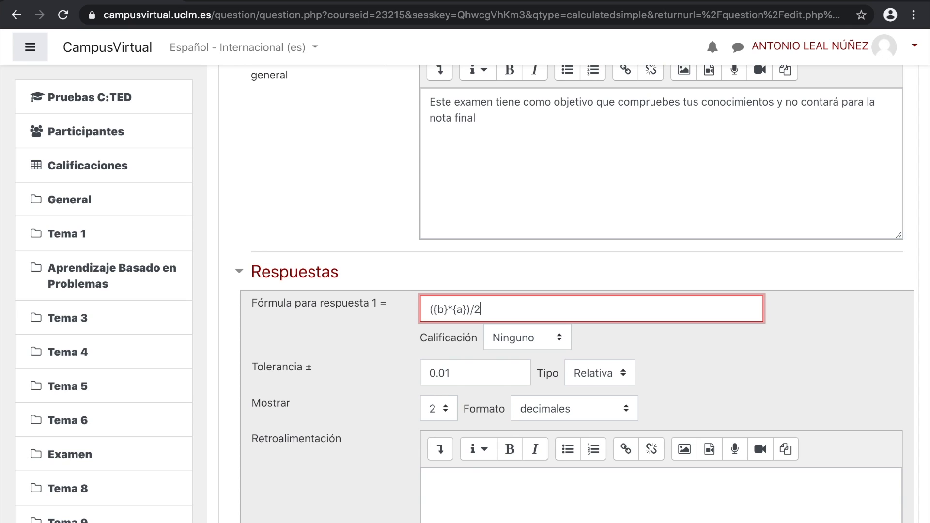
{"action": "left_click", "coordinate": [557, 335]}
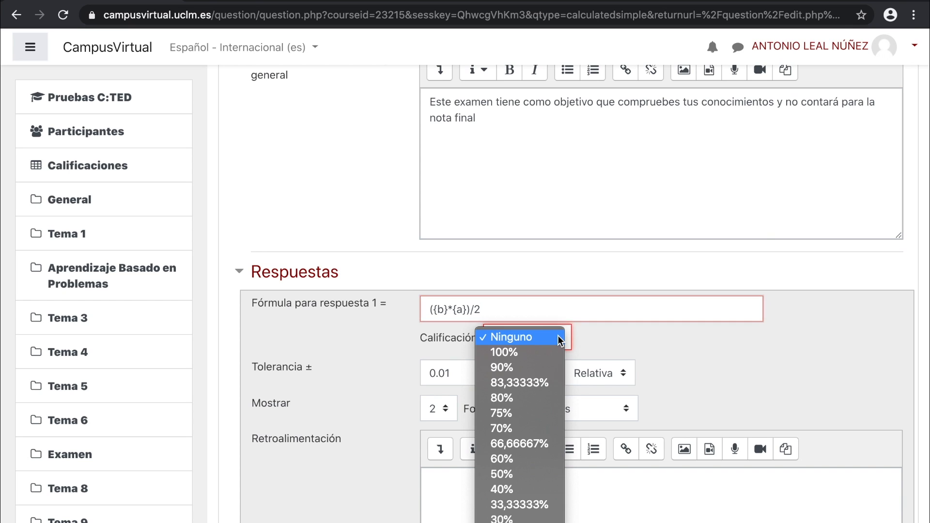
{"action": "left_click", "coordinate": [555, 353]}
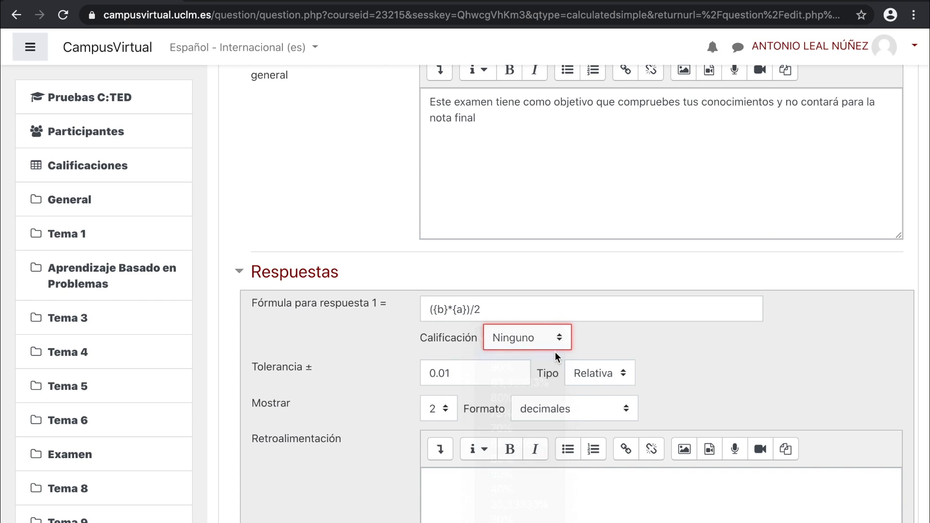
Step: Leave the answer's tolerance at 0.01 of type Relativa and choose 2 with the format "decimales" for its display
{"action": "scroll", "coordinate": [555, 352], "scroll_direction": "down", "scroll_amount": 4}
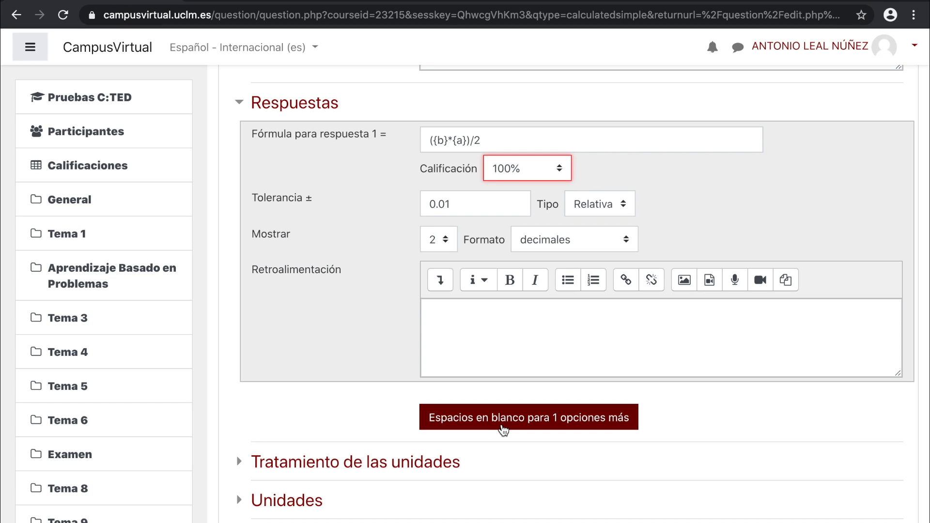
{"action": "left_click", "coordinate": [500, 202]}
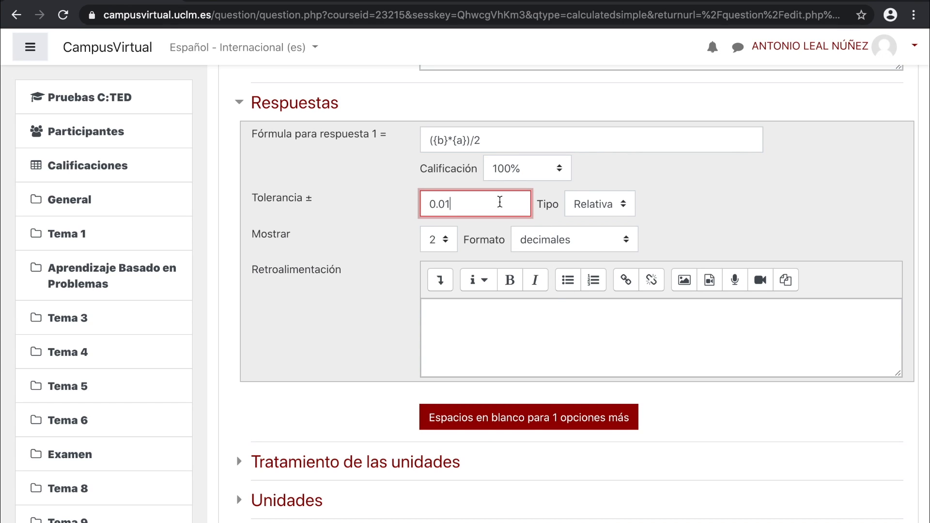
{"action": "left_click", "coordinate": [623, 205]}
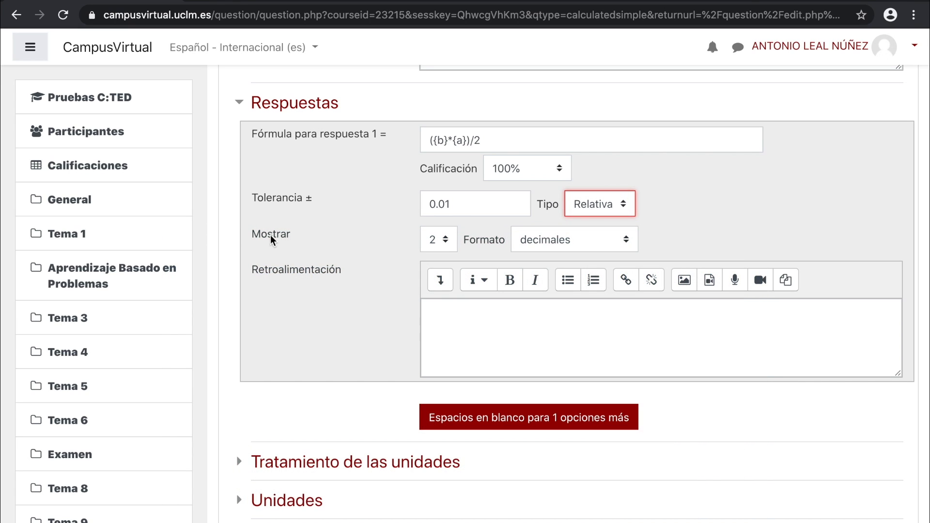
{"action": "left_click_drag", "start_coordinate": [254, 235], "coordinate": [294, 234]}
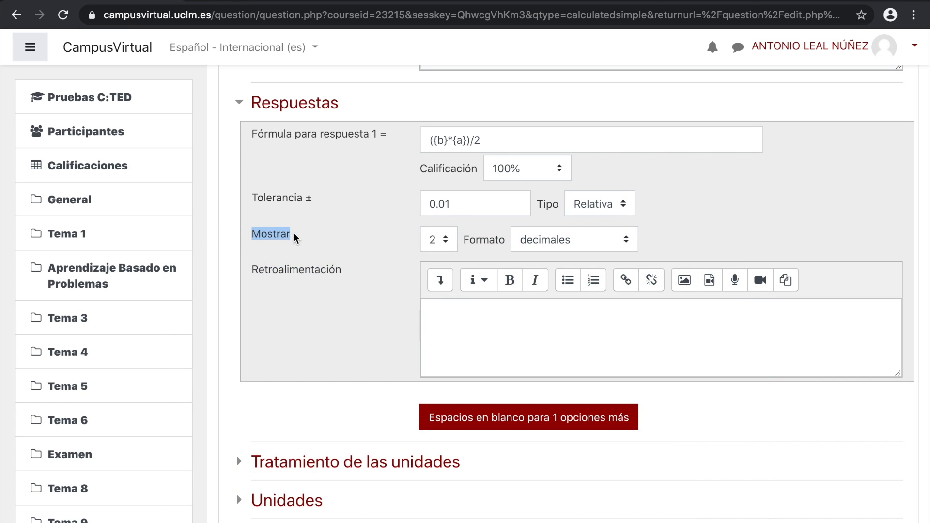
{"action": "left_click", "coordinate": [447, 242]}
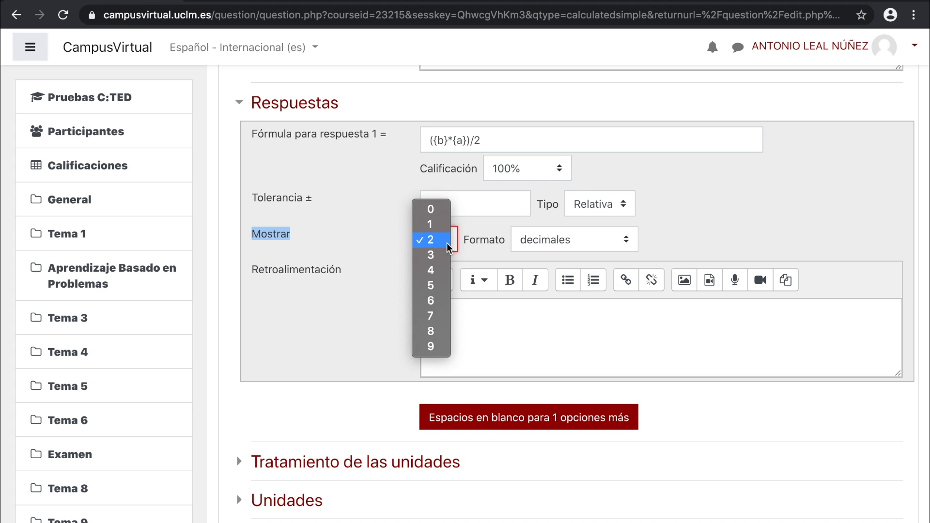
{"action": "left_click", "coordinate": [448, 245]}
{"action": "left_click", "coordinate": [630, 240]}
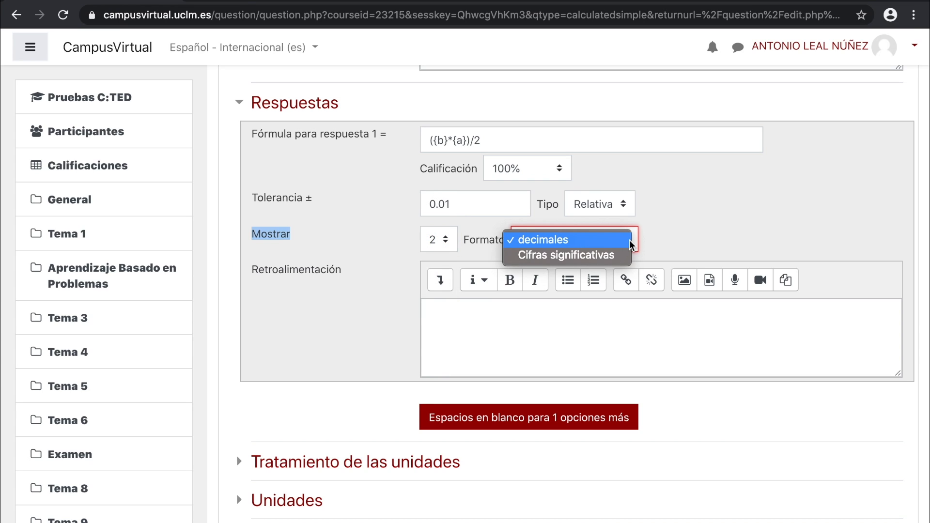
{"action": "left_click", "coordinate": [630, 240]}
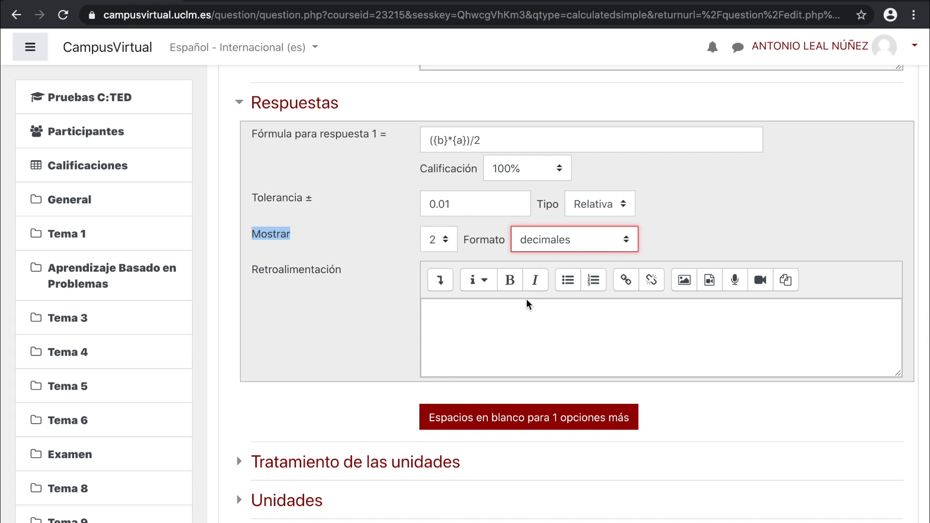
Step: Enter the answer feedback "Perfecto, has utilizado la fórmula vista en clase," with "área triángulo = (base * altura) / 2" as a second paragraph
{"action": "left_click", "coordinate": [519, 321]}
{"action": "type", "text": "Perfe"}
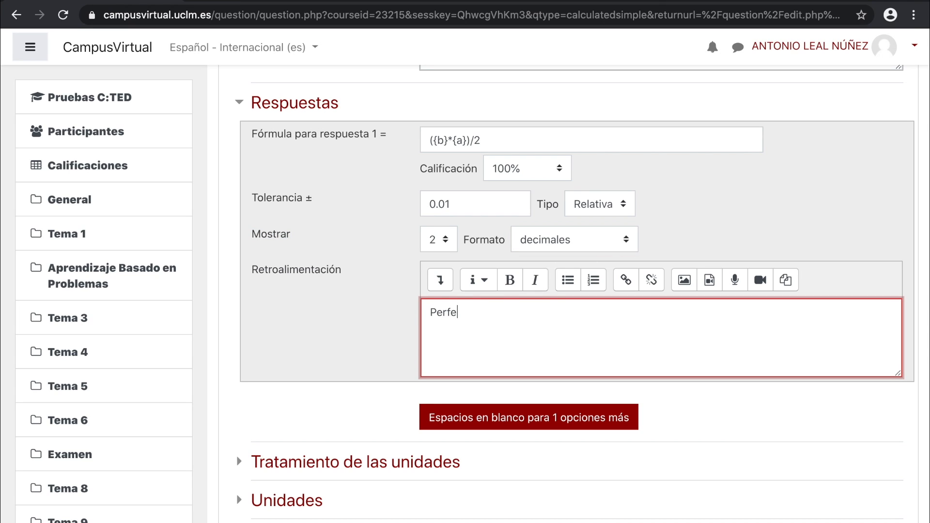
{"action": "type", "text": "cto, has utilizado la fórmula vista en c"}
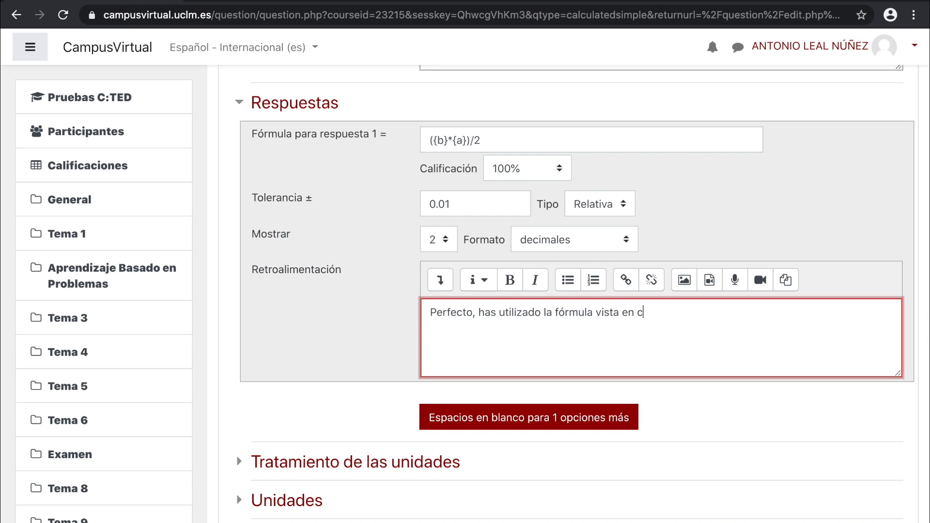
{"action": "type", "text": "lase, área triángu"}
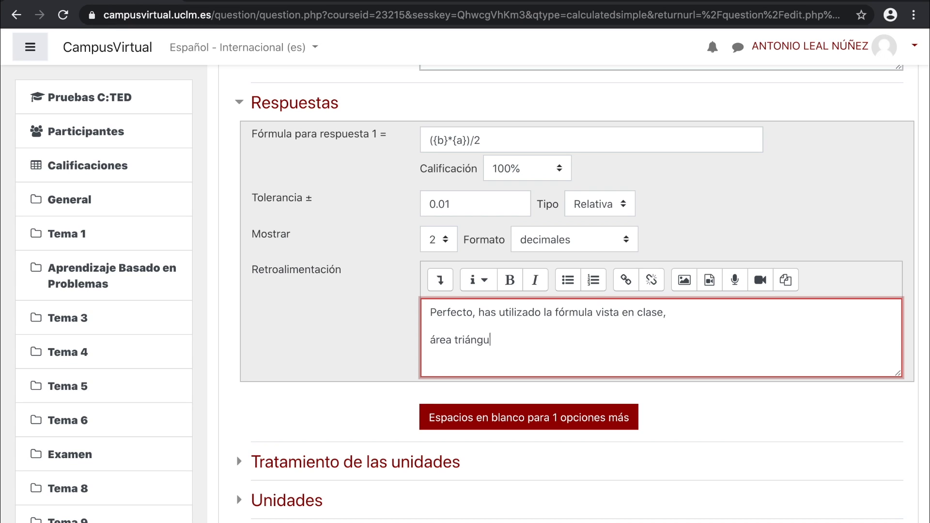
{"action": "type", "text": "lo = (base"}
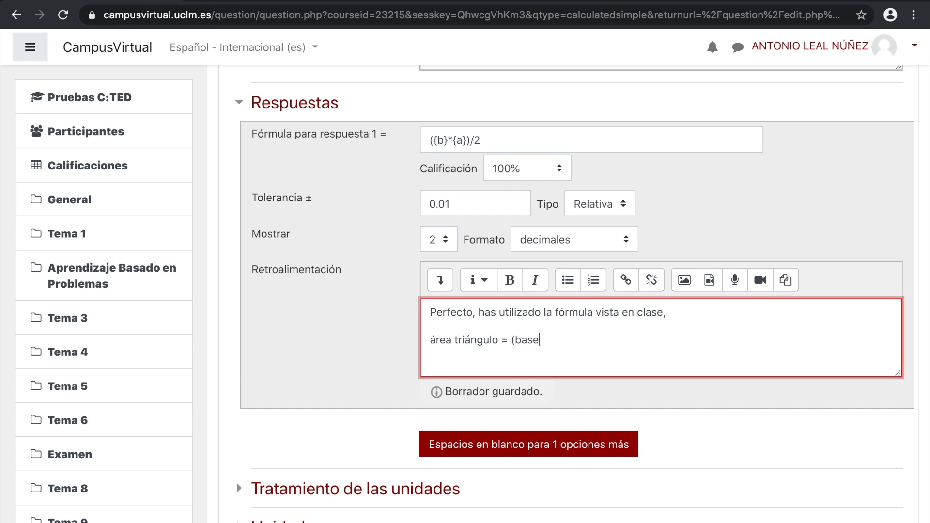
{"action": "type", "text": " * altura) / 2"}
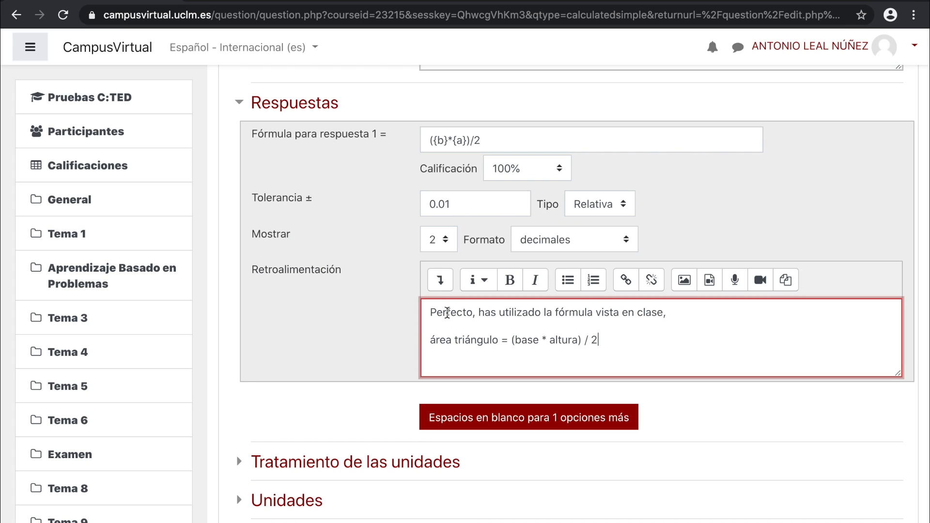
{"action": "scroll", "coordinate": [438, 315], "scroll_direction": "down", "scroll_amount": 4}
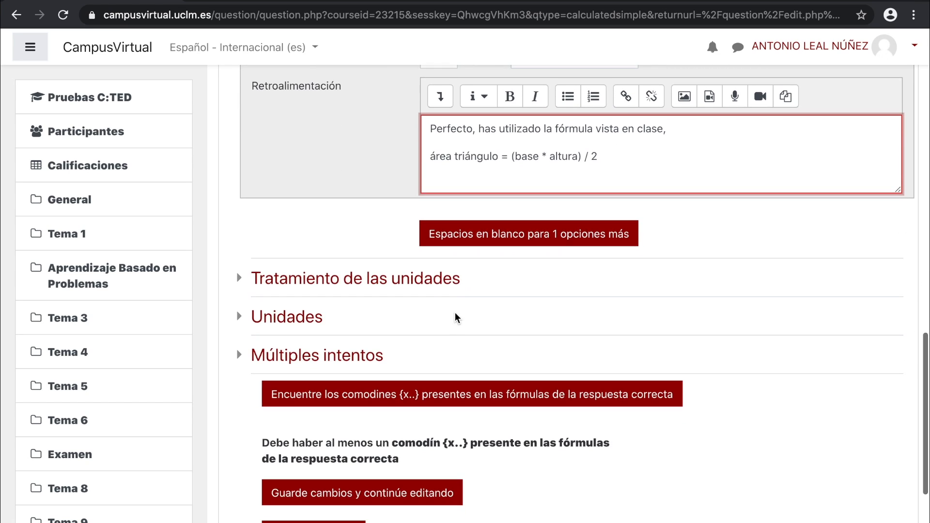
Step: Make units optional in the unit handling settings, with a written unit used to convert the response to unit 1
{"action": "left_click", "coordinate": [456, 286]}
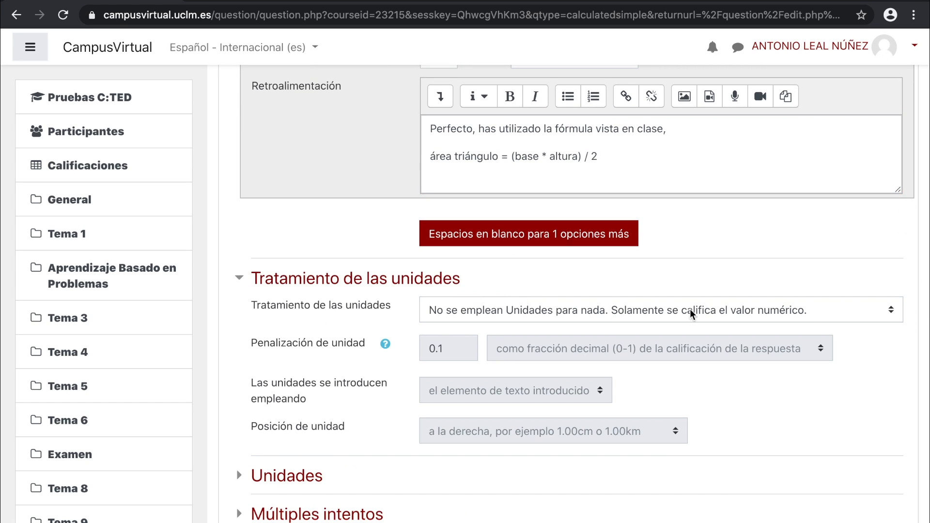
{"action": "left_click", "coordinate": [891, 311]}
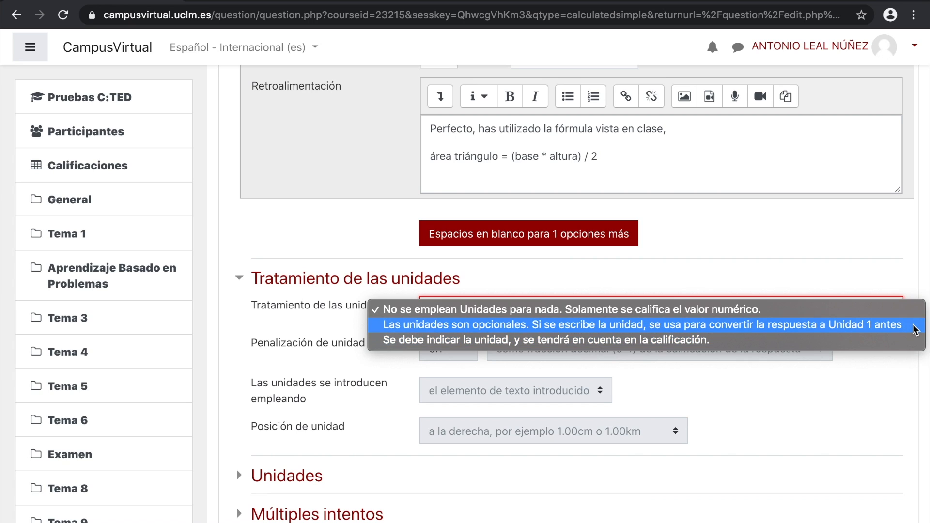
{"action": "left_click", "coordinate": [915, 325]}
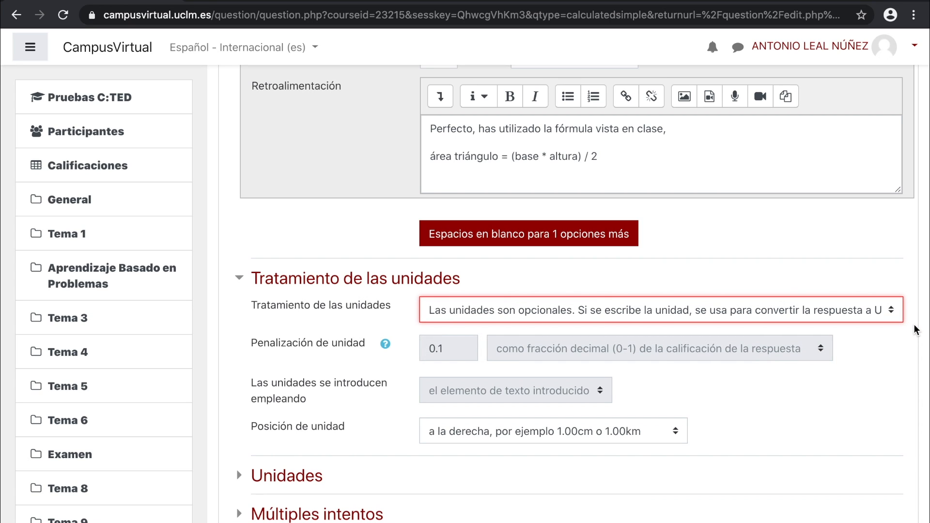
Step: Add two more unit blanks, then define unit 1 as m and unit 2 as dam with a multiplier of 0.1
{"action": "scroll", "coordinate": [907, 333], "scroll_direction": "down", "scroll_amount": 2}
{"action": "scroll", "coordinate": [903, 333], "scroll_direction": "down", "scroll_amount": 2}
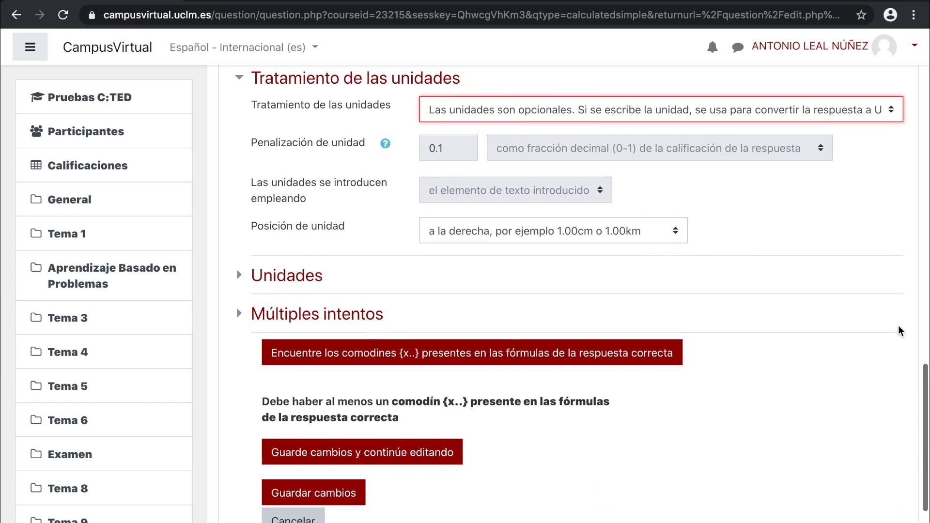
{"action": "left_click", "coordinate": [324, 267]}
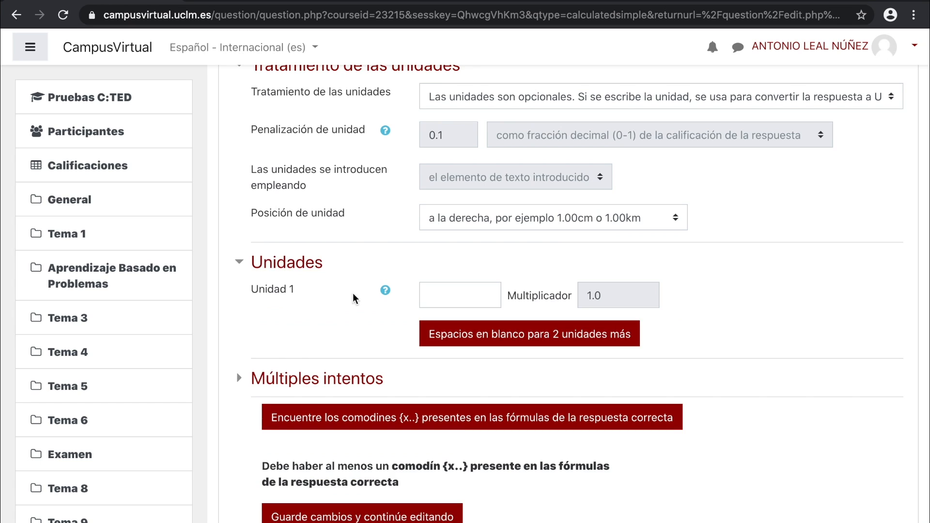
{"action": "left_click", "coordinate": [456, 346]}
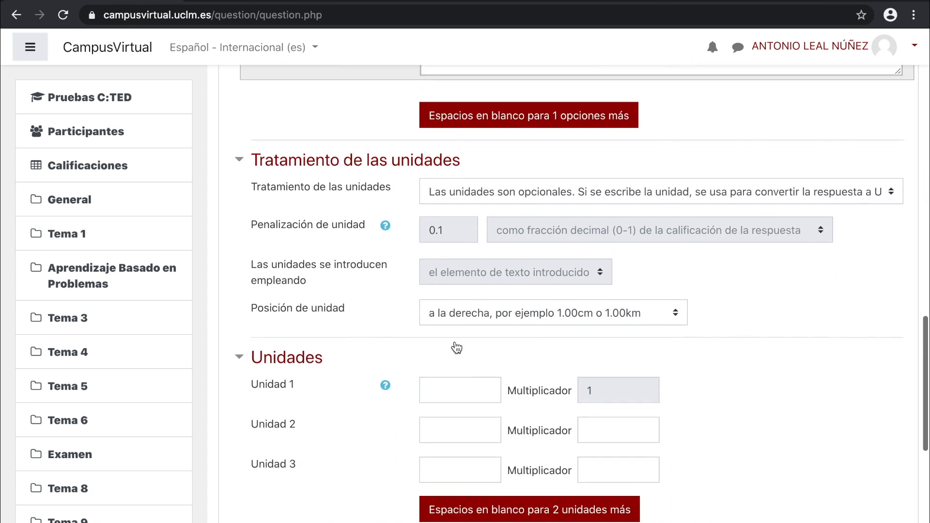
{"action": "left_click", "coordinate": [456, 351]}
{"action": "type", "text": "m"}
{"action": "left_click", "coordinate": [450, 405]}
{"action": "type", "text": "dam"}
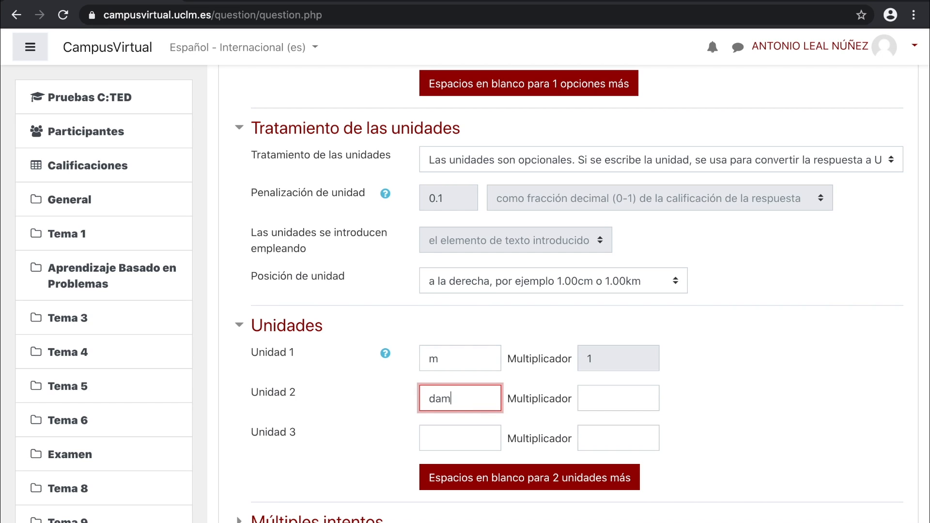
{"action": "left_click", "coordinate": [598, 395]}
{"action": "type", "text": "0.1"}
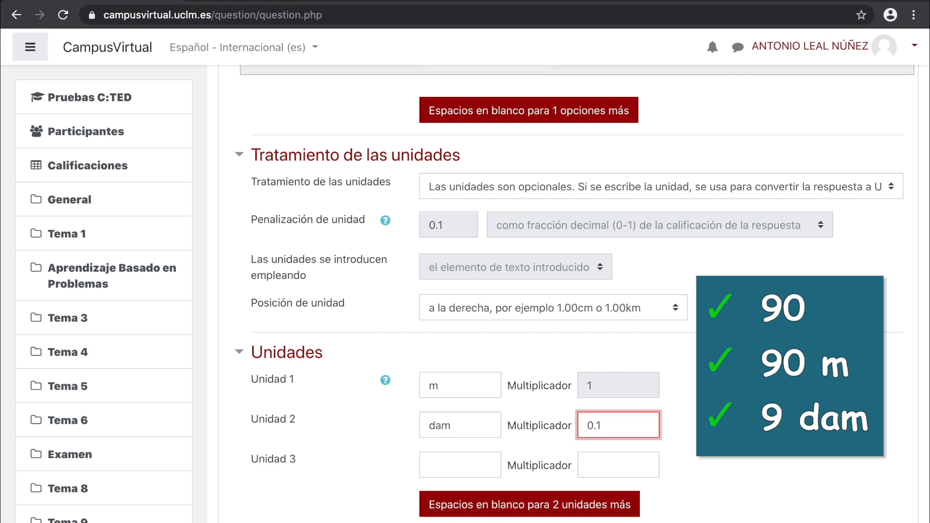
Step: Keep the penalty for each incorrect attempt at 33.33333% in the multiple-attempts settings
{"action": "scroll", "coordinate": [600, 398], "scroll_direction": "down", "scroll_amount": 5}
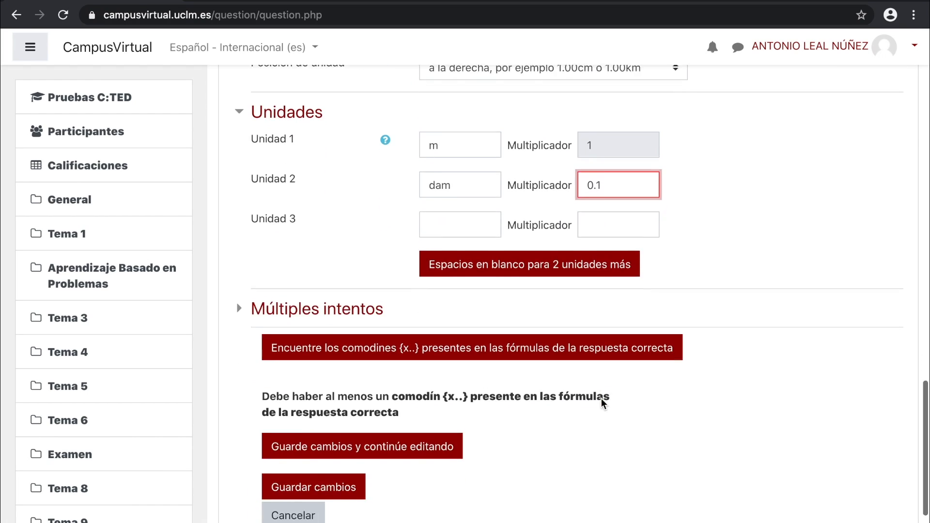
{"action": "left_click", "coordinate": [390, 294]}
{"action": "scroll", "coordinate": [246, 246], "scroll_direction": "down", "scroll_amount": 2}
{"action": "left_click_drag", "start_coordinate": [247, 249], "coordinate": [345, 267]}
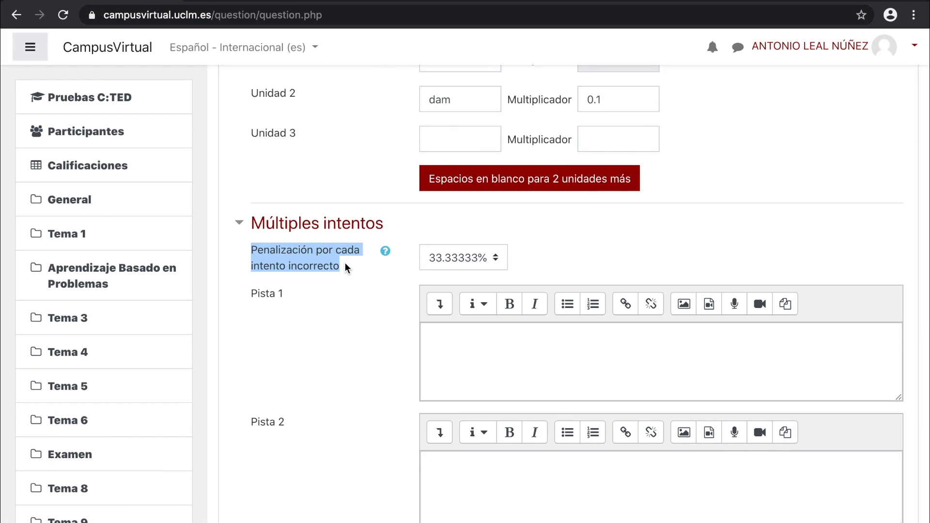
{"action": "left_click", "coordinate": [497, 260]}
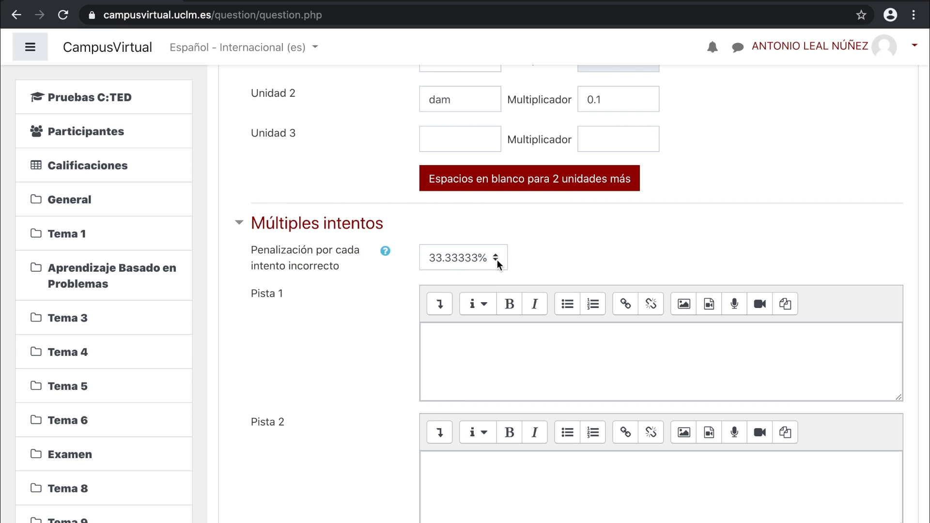
{"action": "left_click", "coordinate": [497, 260]}
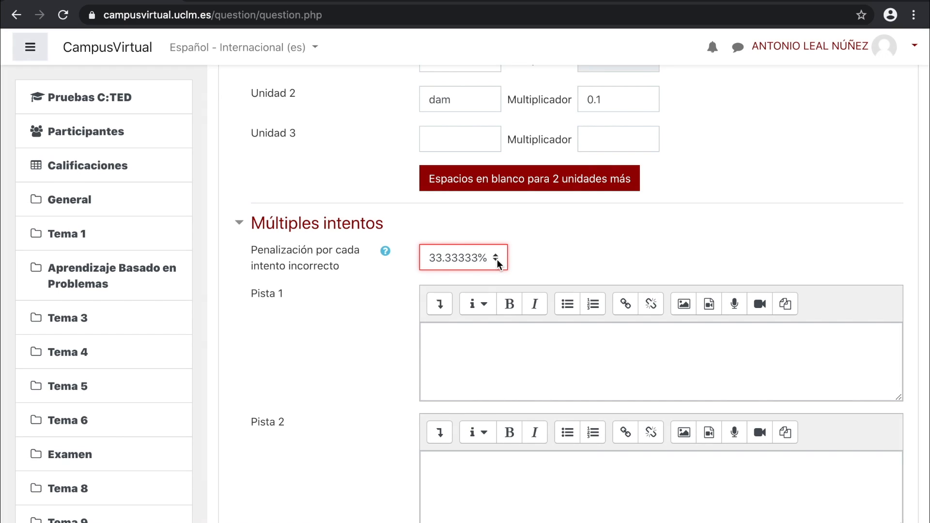
Step: Enter the first hint as "Utiliza la fórmula vista en clase...recuerda que era el producto de dos términos dividido por 2"
{"action": "left_click", "coordinate": [460, 341]}
{"action": "type", "text": "Utiliza la fórmula vista en clase"}
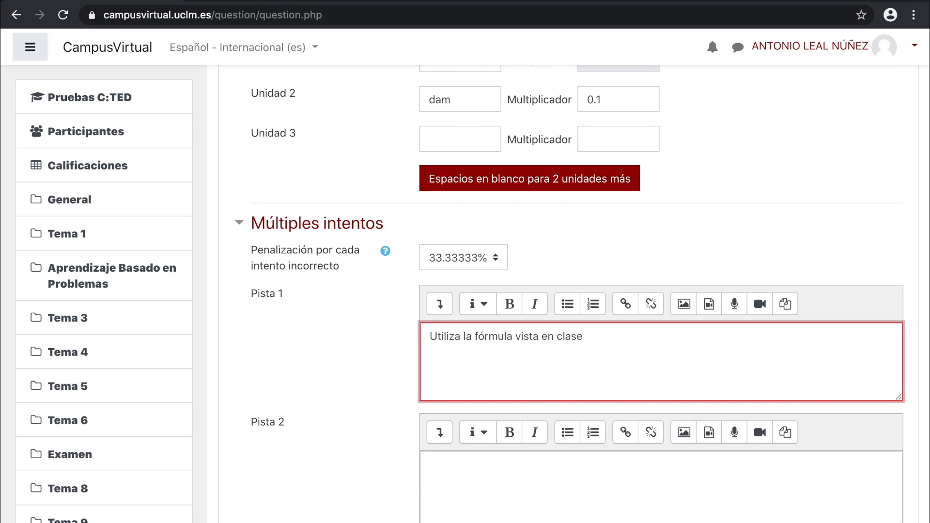
{"action": "type", "text": "...recuerda que era el producto de dos "}
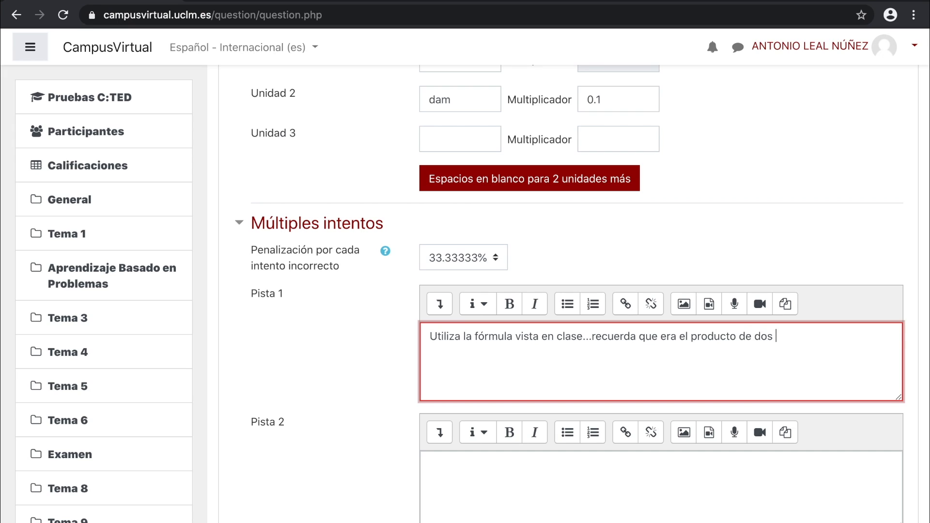
{"action": "type", "text": "términos dividido por 2"}
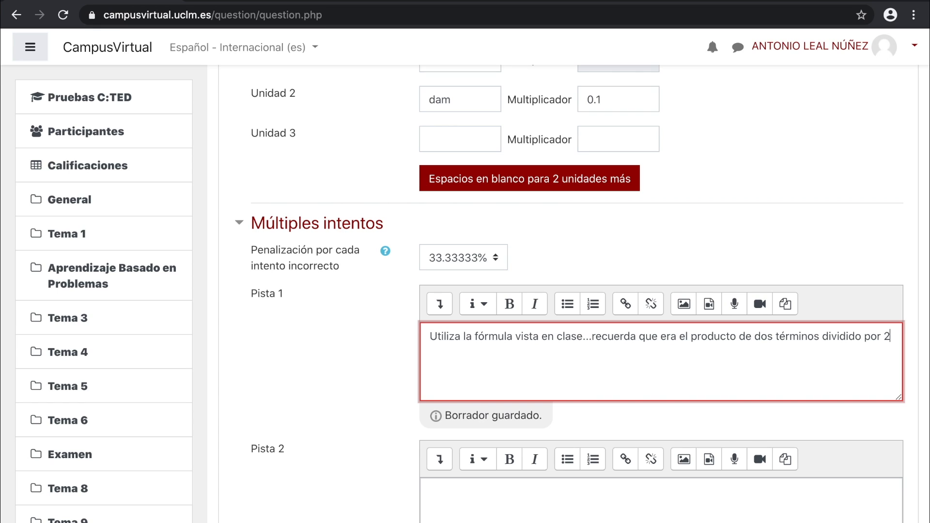
Step: Leave the second hint empty and find the wildcards present in the correct-answer formulas
{"action": "scroll", "coordinate": [459, 342], "scroll_direction": "down", "scroll_amount": 4}
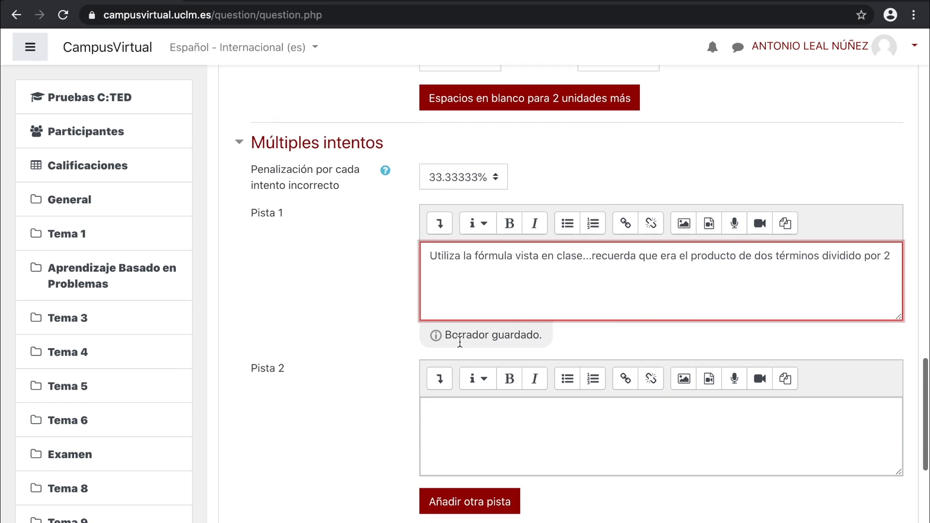
{"action": "left_click_drag", "start_coordinate": [249, 276], "coordinate": [285, 259]}
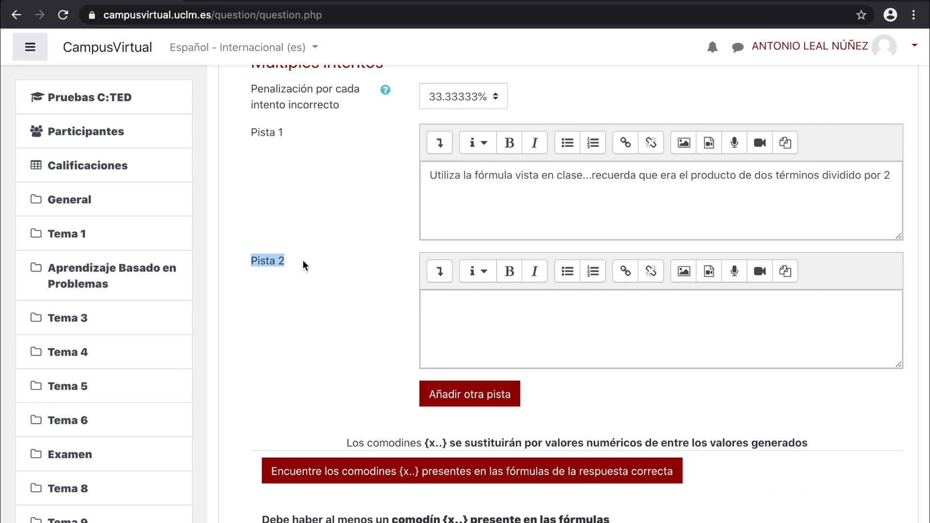
{"action": "left_click", "coordinate": [349, 280]}
{"action": "scroll", "coordinate": [349, 279], "scroll_direction": "down", "scroll_amount": 3}
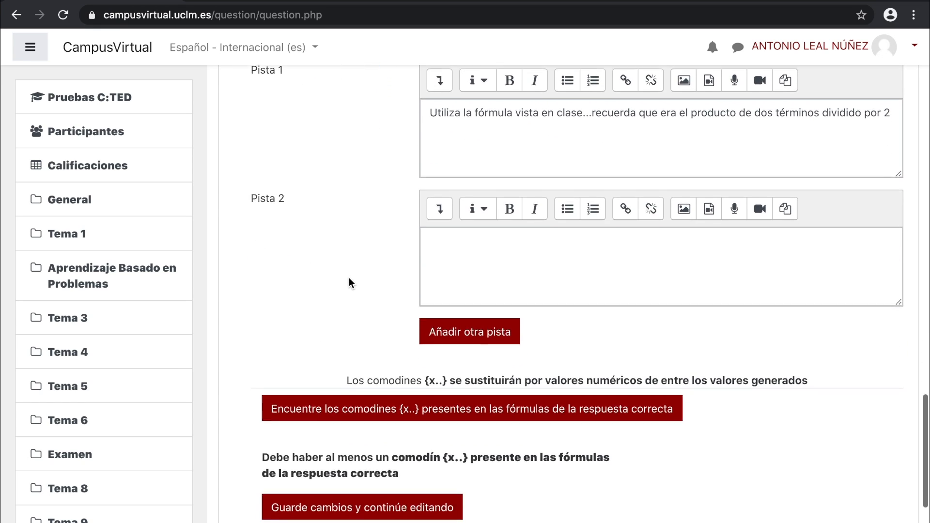
{"action": "scroll", "coordinate": [349, 279], "scroll_direction": "down", "scroll_amount": 3}
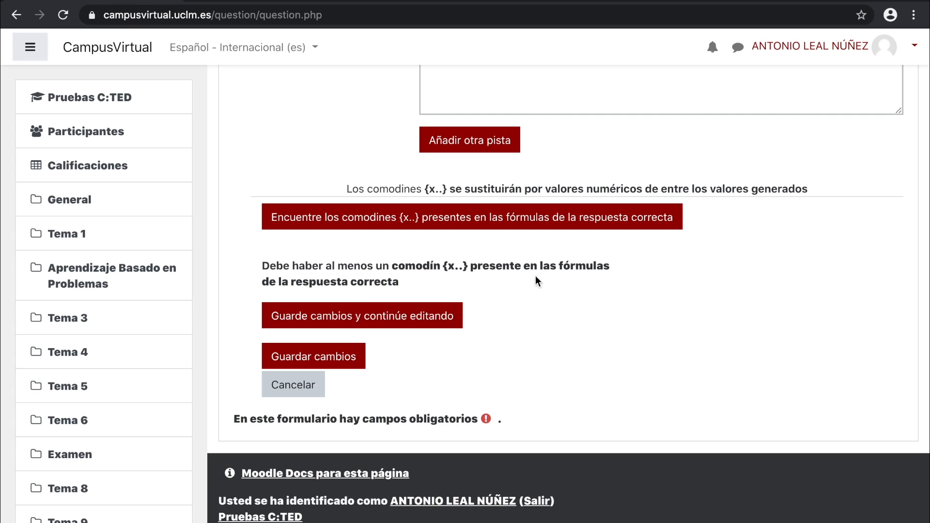
{"action": "left_click", "coordinate": [665, 231]}
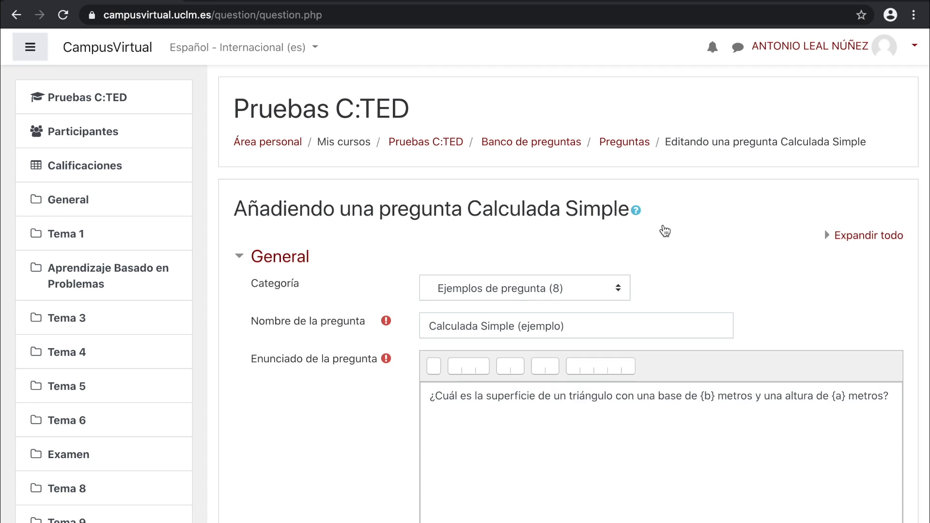
Step: Set the number of new wildcard value sets to generate to 20
{"action": "scroll", "coordinate": [663, 225], "scroll_direction": "down", "scroll_amount": 20}
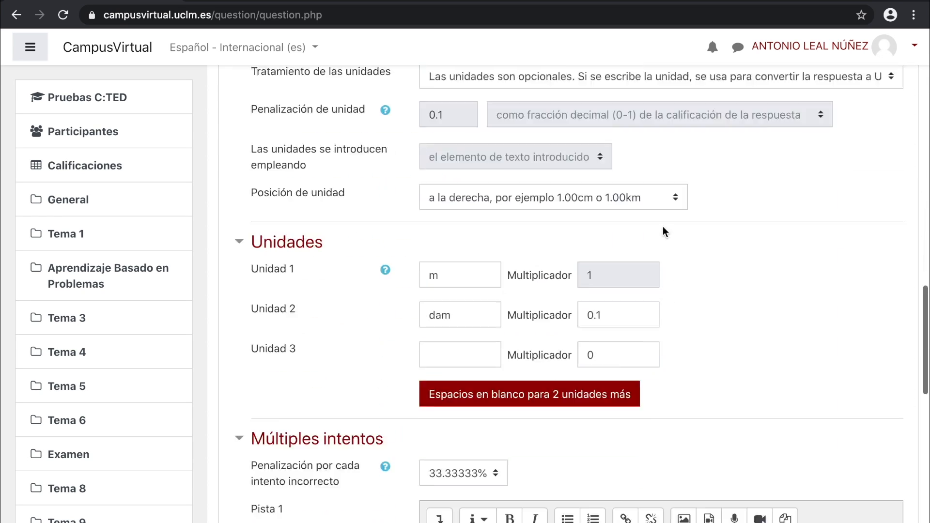
{"action": "scroll", "coordinate": [665, 231], "scroll_direction": "down", "scroll_amount": 4}
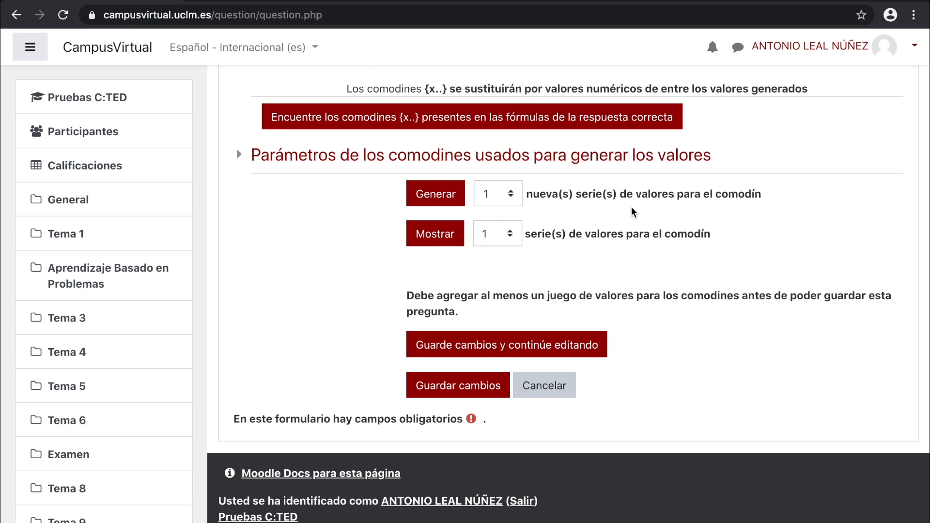
{"action": "left_click", "coordinate": [512, 195]}
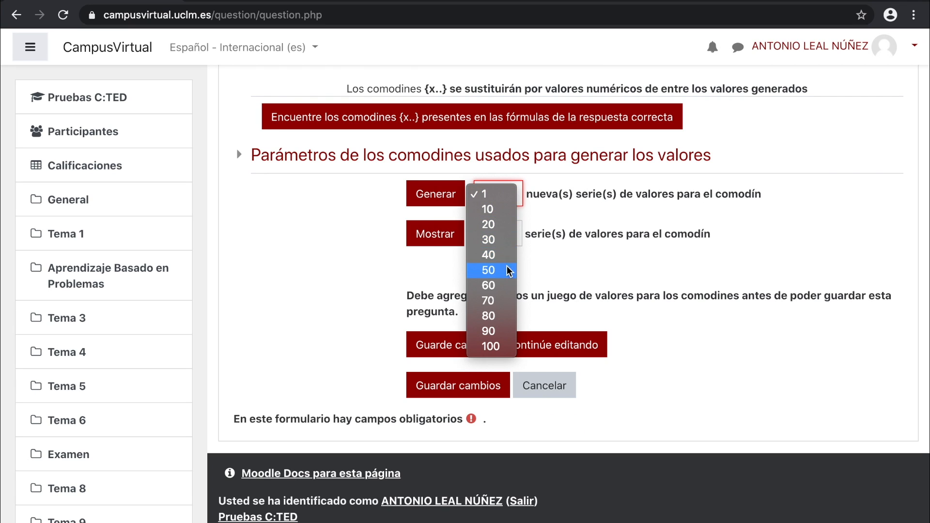
{"action": "left_click", "coordinate": [511, 226]}
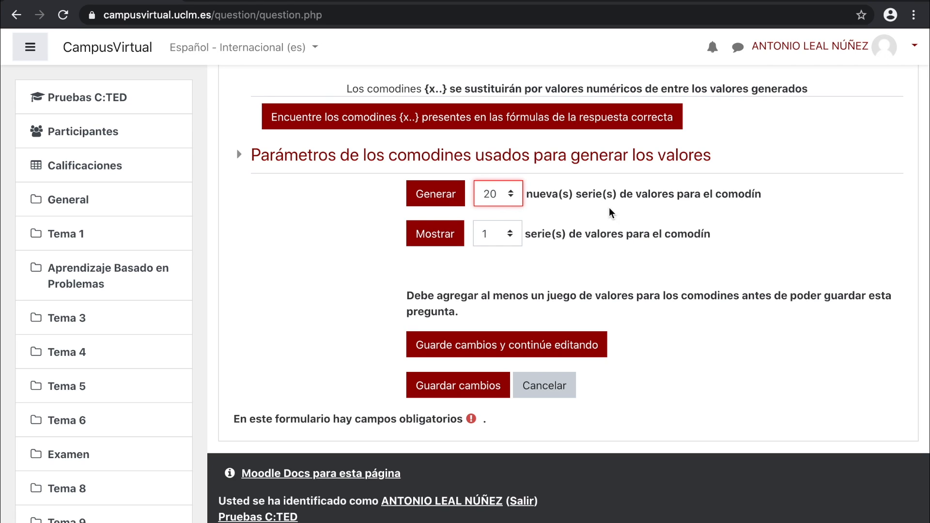
Step: Expand the wildcard parameters and keep {b} in the range 1.0 to 10.0 with 1 decimal
{"action": "left_click", "coordinate": [708, 164]}
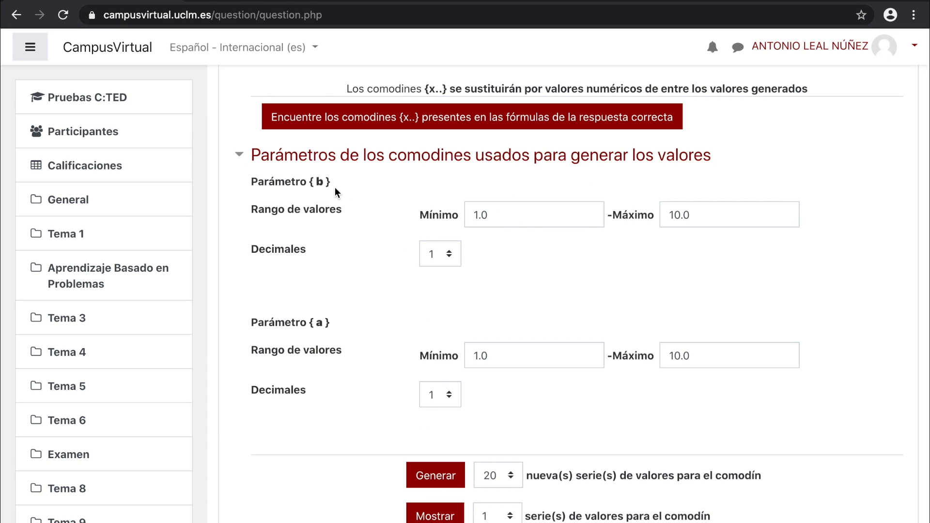
{"action": "left_click_drag", "start_coordinate": [251, 182], "coordinate": [350, 185]}
{"action": "left_click", "coordinate": [517, 215]}
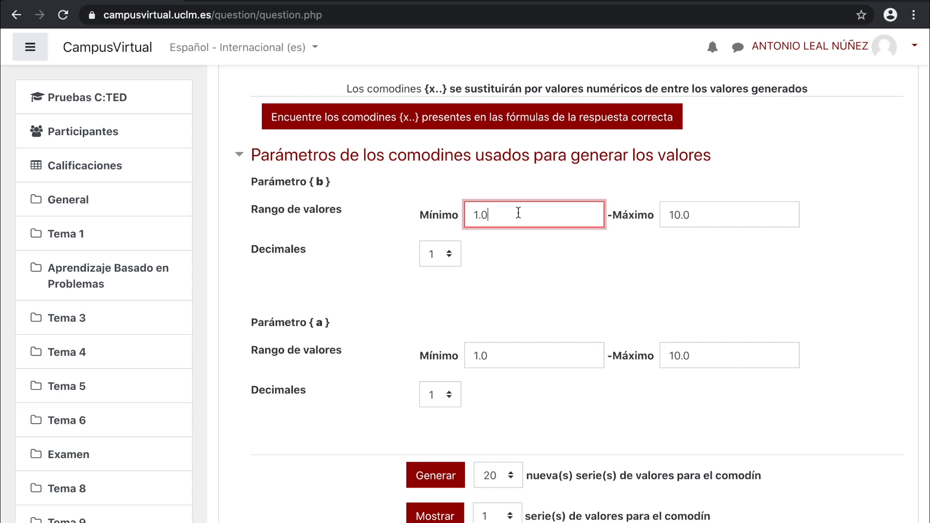
{"action": "left_click", "coordinate": [739, 215]}
{"action": "left_click", "coordinate": [449, 254]}
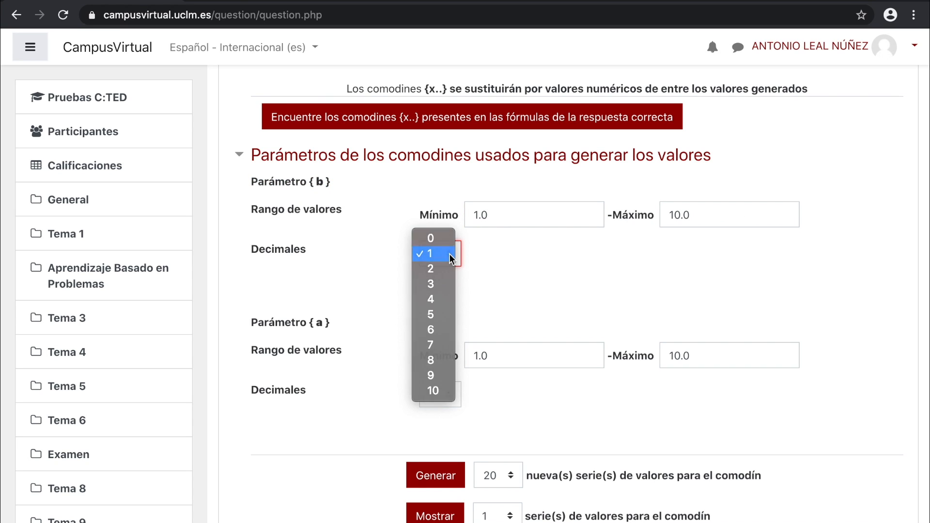
{"action": "left_click", "coordinate": [449, 254]}
Step: Keep the {a} parameter's range at 1.0 to 10.0 with 1 decimal
{"action": "left_click_drag", "start_coordinate": [250, 322], "coordinate": [339, 323]}
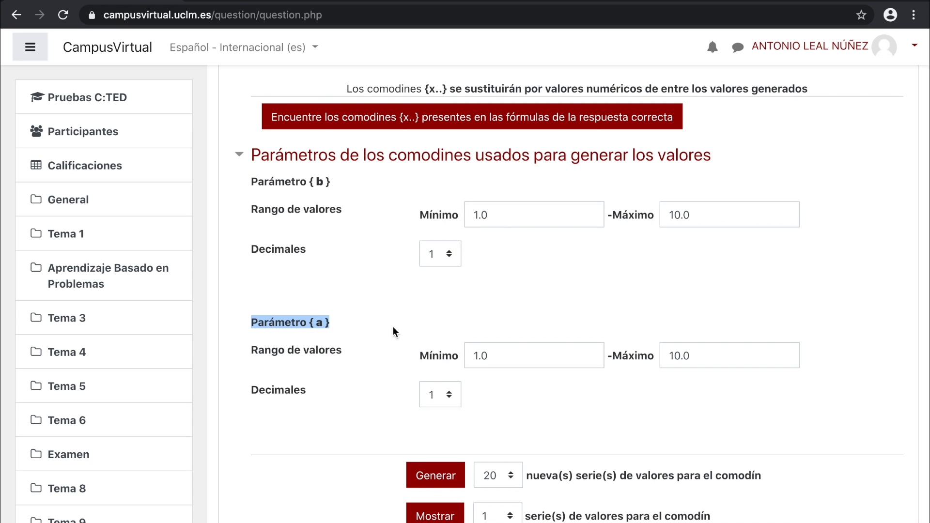
{"action": "left_click", "coordinate": [516, 355]}
{"action": "left_click", "coordinate": [708, 353]}
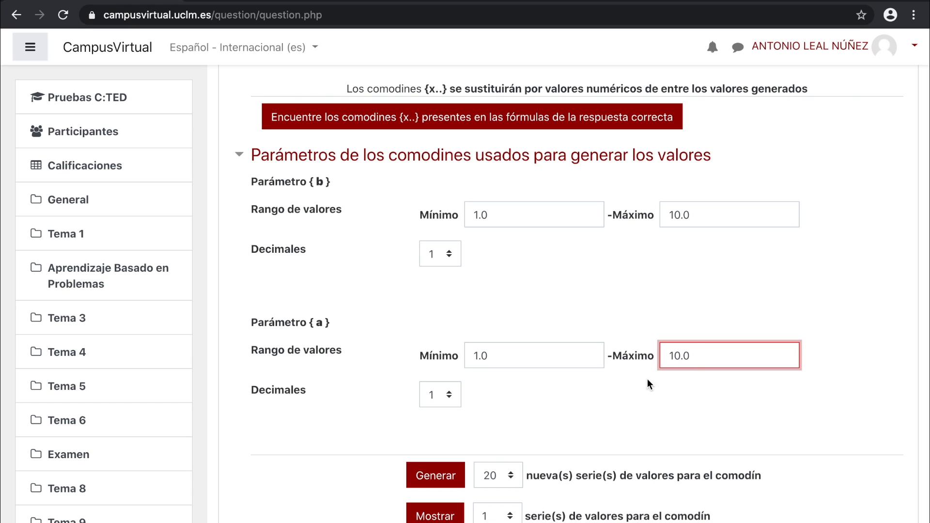
{"action": "left_click", "coordinate": [448, 393]}
{"action": "left_click", "coordinate": [449, 395]}
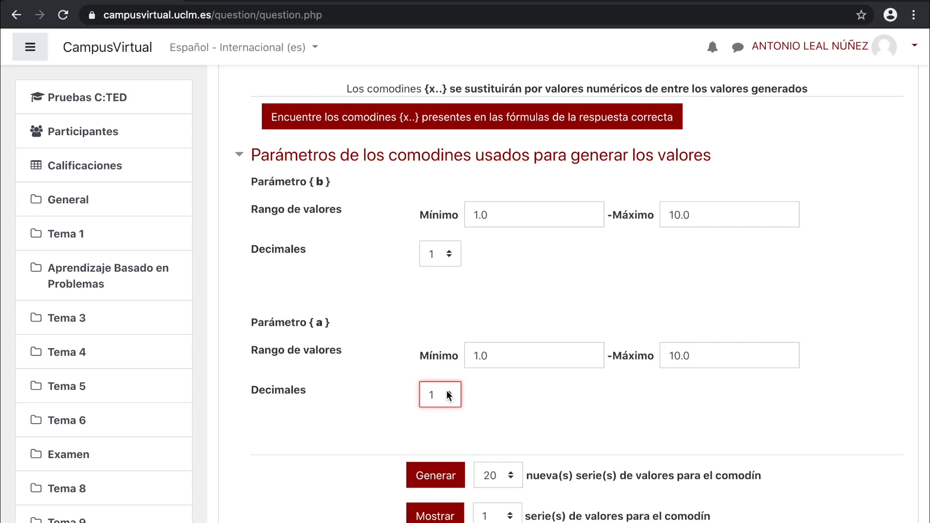
Step: Generate the 20 new sets of values for the wildcards {b} and {a}
{"action": "left_click", "coordinate": [458, 491]}
{"action": "scroll", "coordinate": [470, 475], "scroll_direction": "down", "scroll_amount": 15}
{"action": "scroll", "coordinate": [476, 461], "scroll_direction": "down", "scroll_amount": 15}
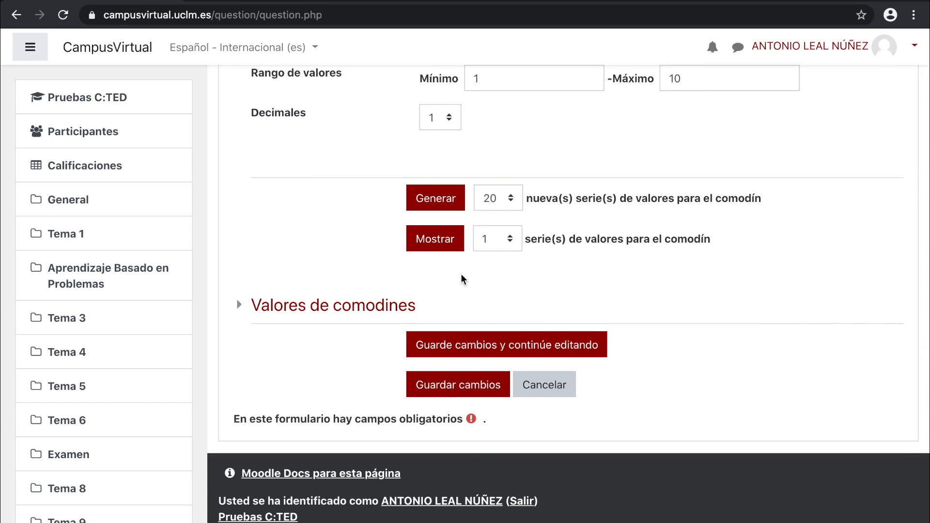
Step: Expand the generated wildcard values and examine the displayed set's base, height and calculated answer
{"action": "left_click", "coordinate": [416, 310]}
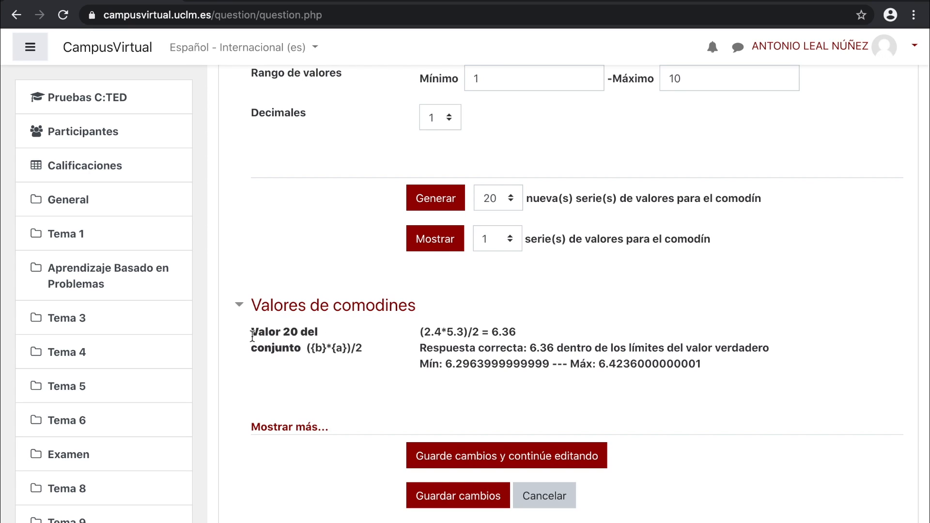
{"action": "left_click_drag", "start_coordinate": [250, 331], "coordinate": [302, 351]}
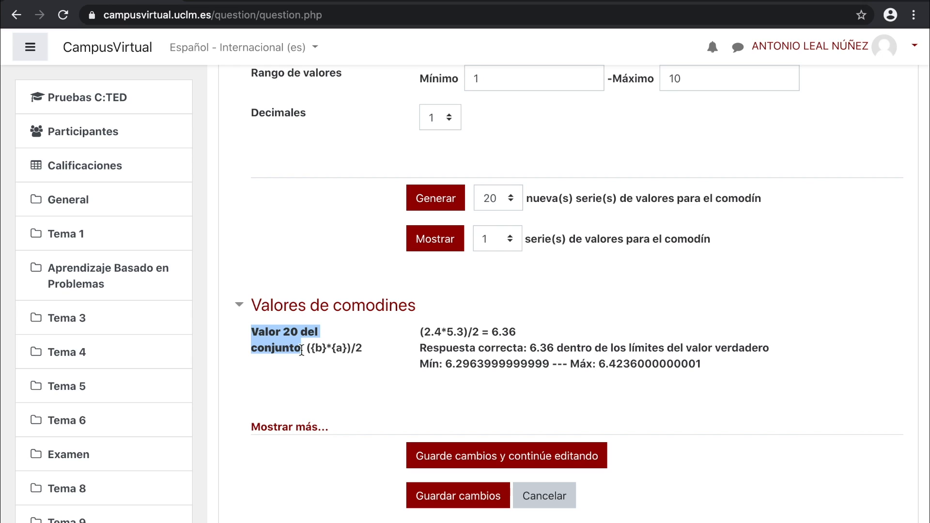
{"action": "left_click", "coordinate": [430, 389]}
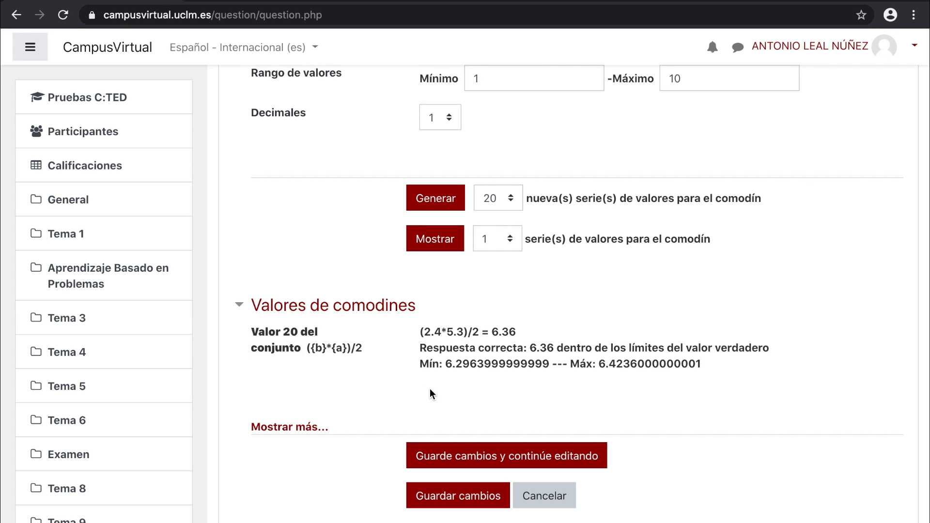
{"action": "double_click", "coordinate": [432, 332]}
{"action": "double_click", "coordinate": [452, 332]}
{"action": "left_click", "coordinate": [499, 332]}
{"action": "double_click", "coordinate": [499, 332]}
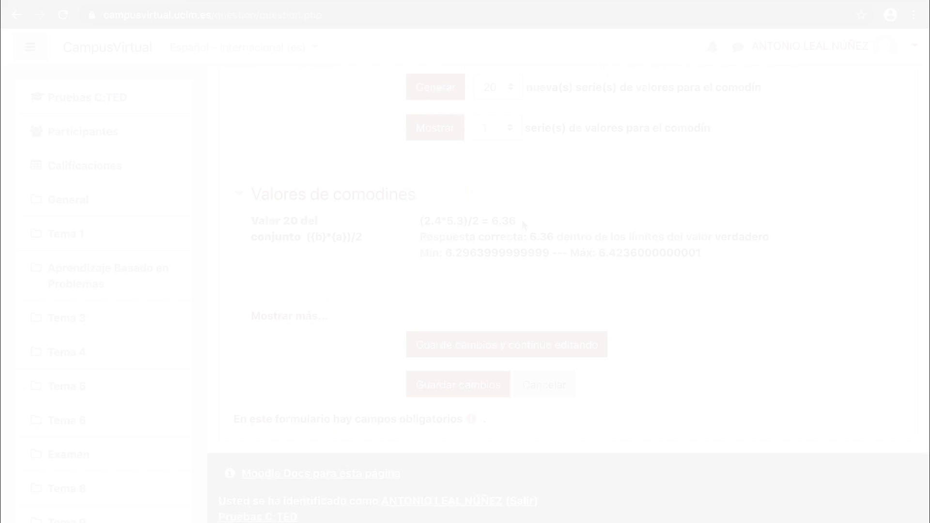
Step: Display 10 sets of the generated wildcard values and examine each set's calculated answer and tolerance limits
{"action": "left_click", "coordinate": [511, 130]}
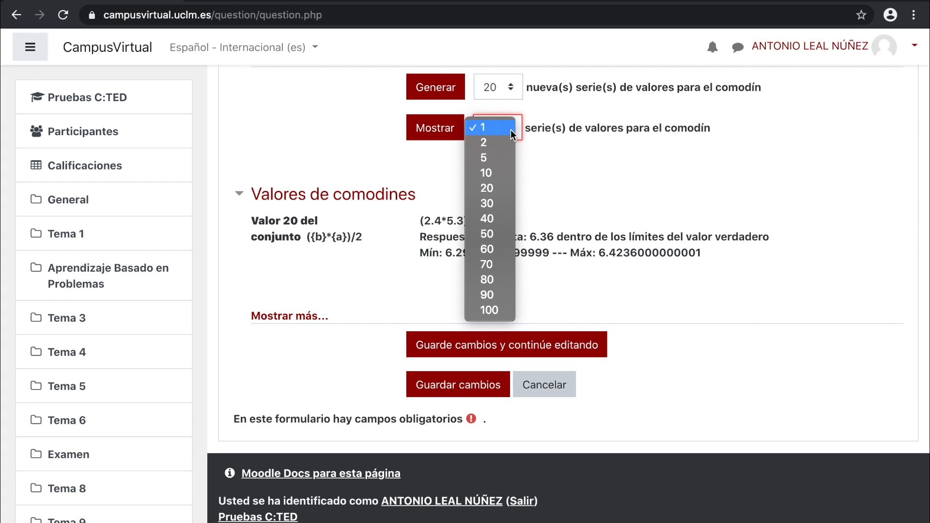
{"action": "left_click", "coordinate": [509, 173]}
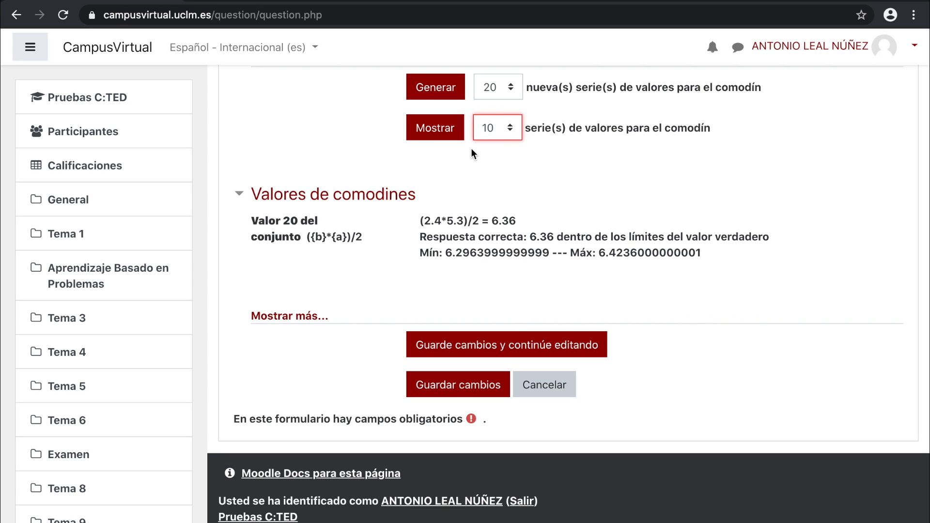
{"action": "left_click", "coordinate": [457, 141]}
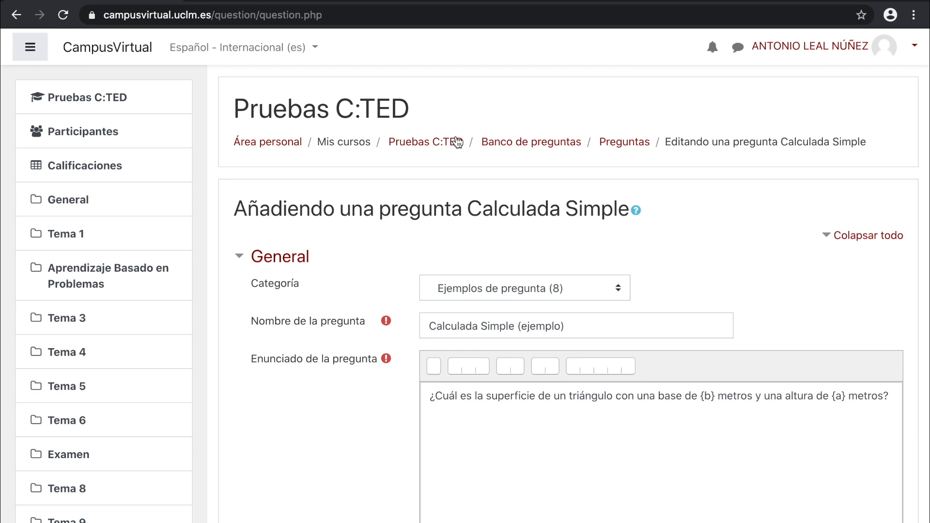
{"action": "scroll", "coordinate": [458, 171], "scroll_direction": "down", "scroll_amount": 20}
{"action": "scroll", "coordinate": [464, 176], "scroll_direction": "down", "scroll_amount": 20}
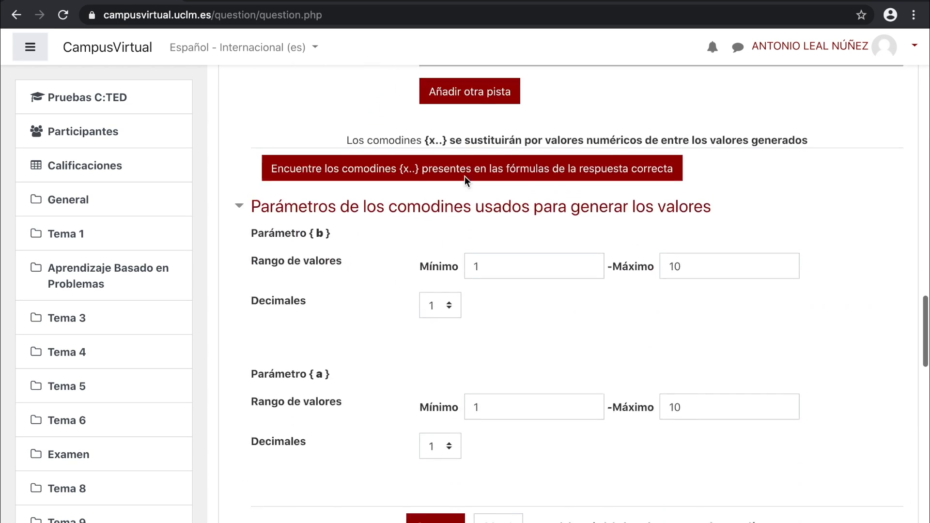
{"action": "left_click_drag", "start_coordinate": [251, 272], "coordinate": [301, 291]}
{"action": "left_click_drag", "start_coordinate": [251, 370], "coordinate": [305, 383]}
{"action": "scroll", "coordinate": [325, 325], "scroll_direction": "down", "scroll_amount": 3}
{"action": "triple_click", "coordinate": [326, 322]}
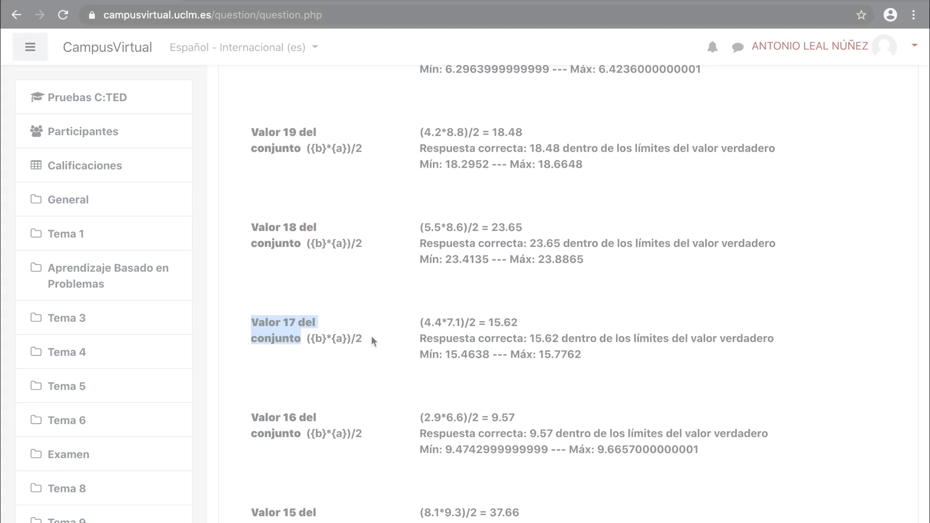
{"action": "scroll", "coordinate": [566, 301], "scroll_direction": "down", "scroll_amount": 12}
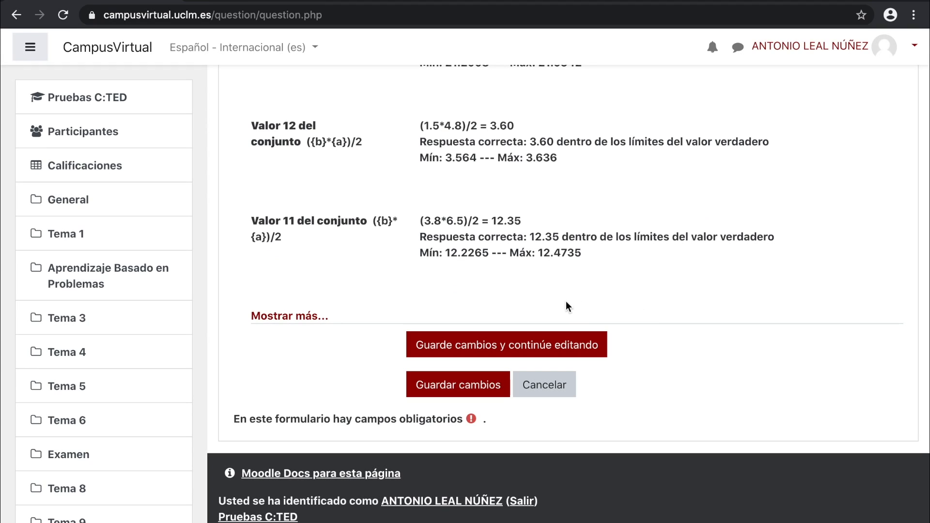
Step: Show the editable wildcard values, set {b} to 3 and {a} to 7 for set 20, and update the wildcard values
{"action": "left_click", "coordinate": [314, 318]}
{"action": "scroll", "coordinate": [383, 313], "scroll_direction": "up", "scroll_amount": 20}
{"action": "left_click_drag", "start_coordinate": [445, 275], "coordinate": [419, 277]}
{"action": "type", "text": "3"}
{"action": "left_click_drag", "start_coordinate": [483, 312], "coordinate": [419, 315]}
{"action": "type", "text": "7"}
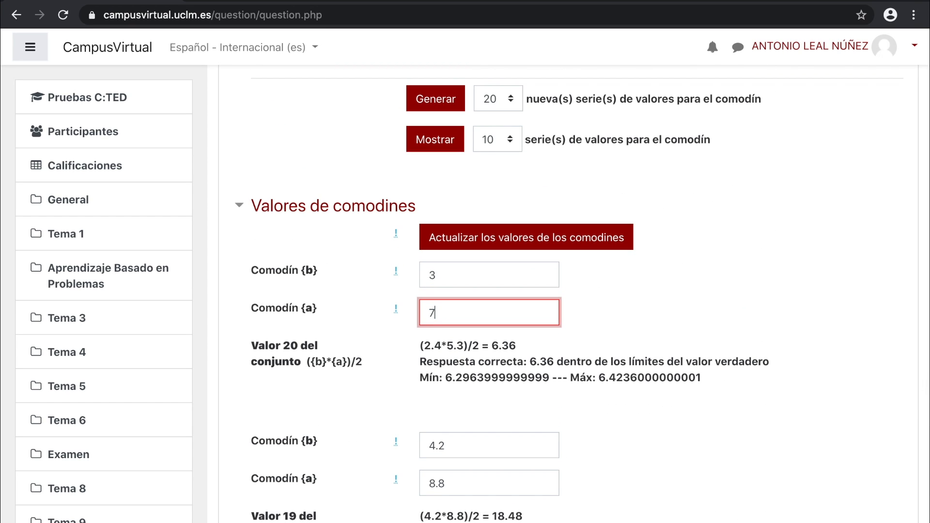
{"action": "left_click", "coordinate": [585, 246]}
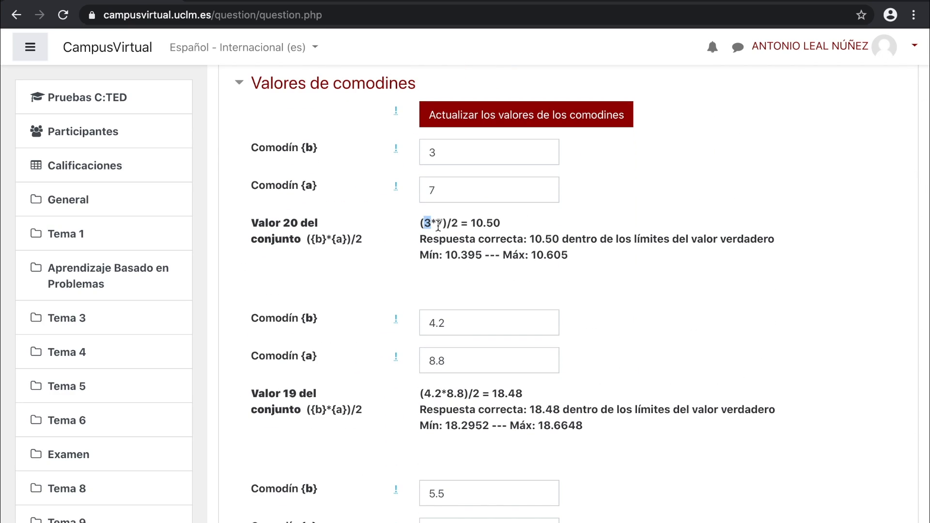
Step: Save the simple calculated question and return to the question bank
{"action": "scroll", "coordinate": [466, 274], "scroll_direction": "down", "scroll_amount": 20}
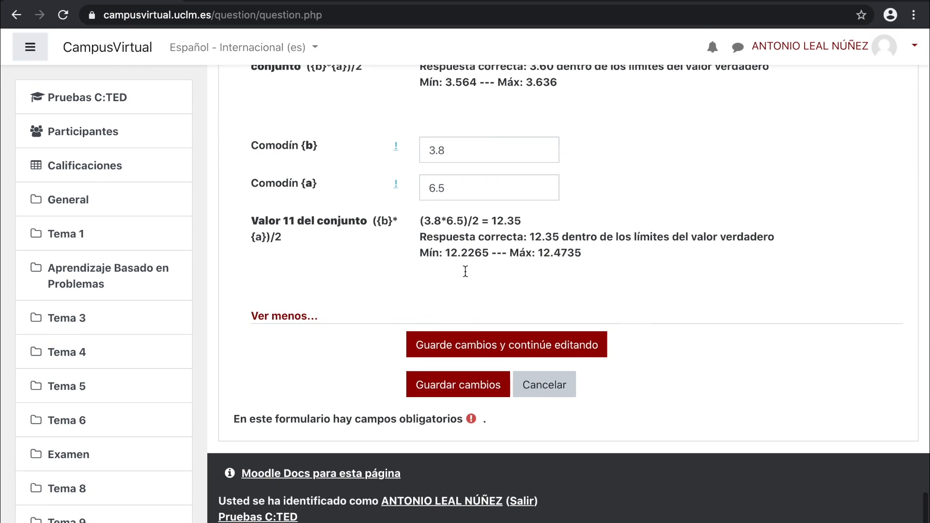
{"action": "left_click", "coordinate": [488, 396]}
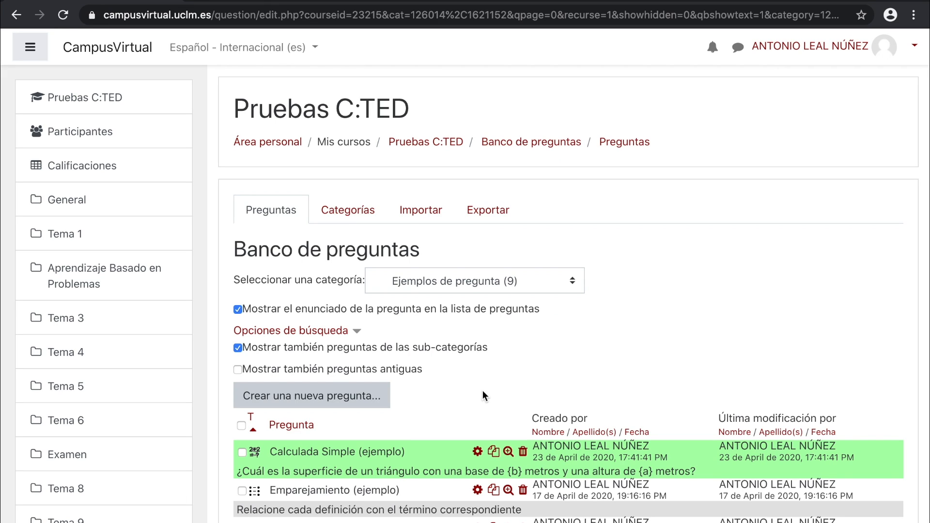
Step: Preview the question "Calculada Simple (ejemplo)" and check the answer "37,6 m"
{"action": "left_click", "coordinate": [508, 452]}
{"action": "type", "text": "37,6"}
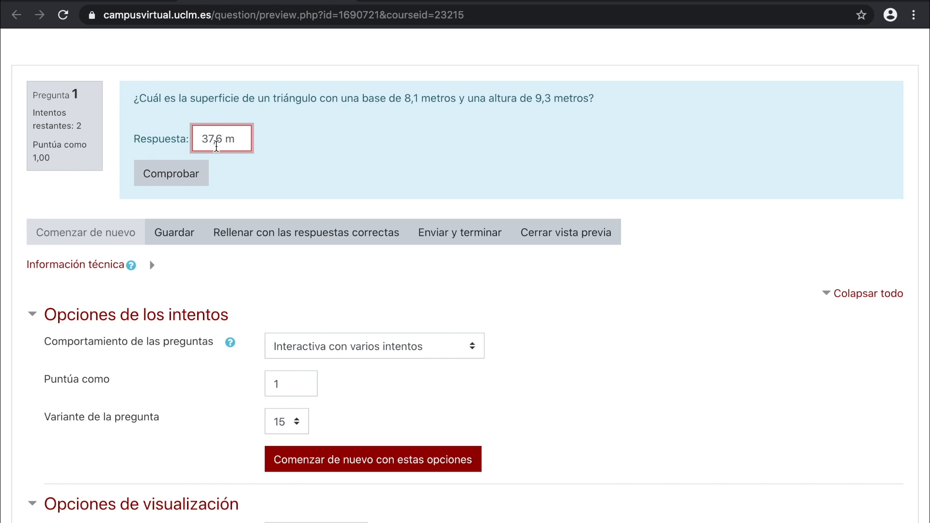
{"action": "left_click", "coordinate": [200, 182]}
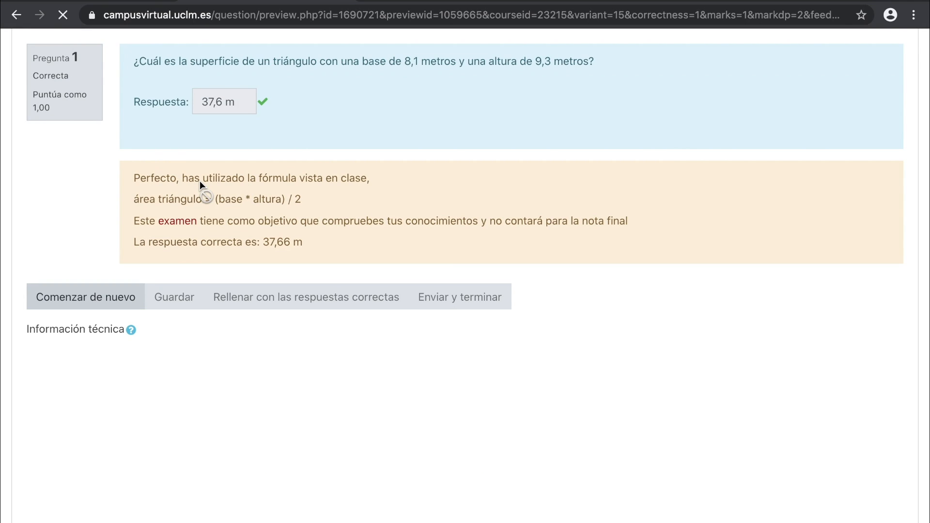